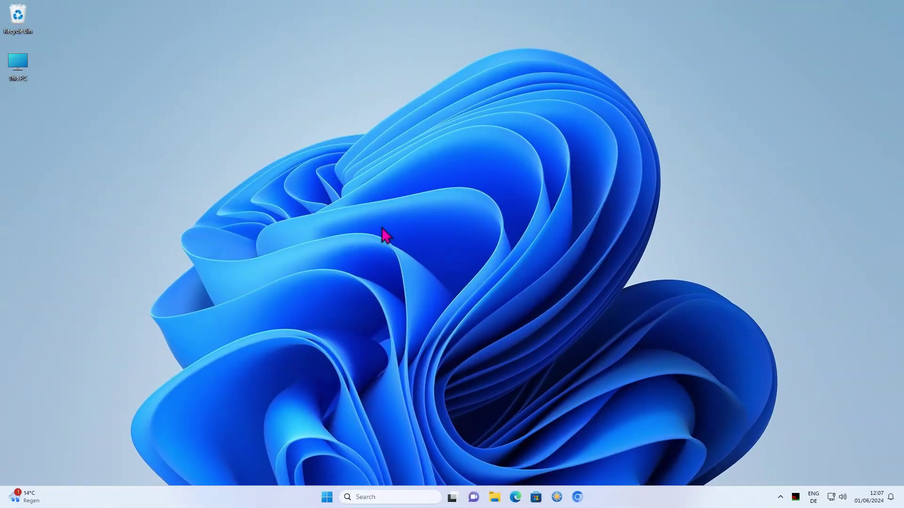
# Step: Launch Notepad from Start menu search so a blank Untitled tab opens
pyautogui.press('super')
pyautogui.write('notepad')
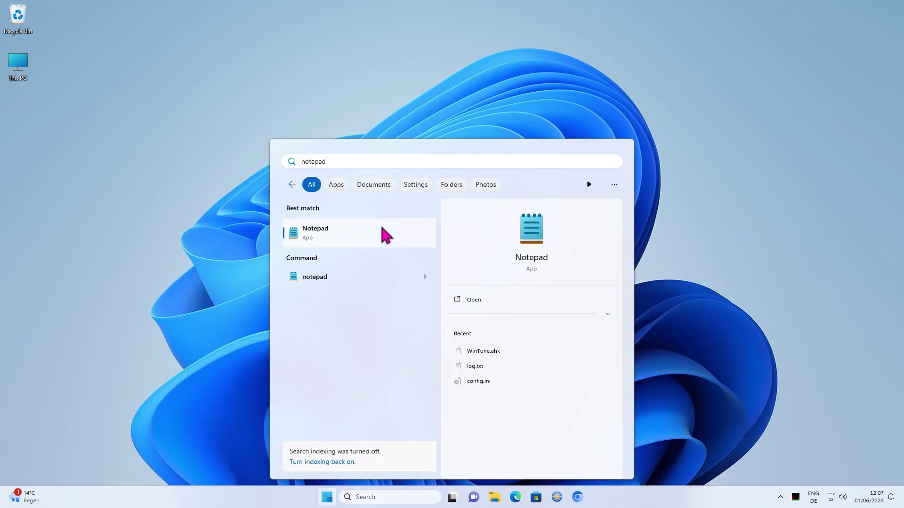
pyautogui.press('Return')
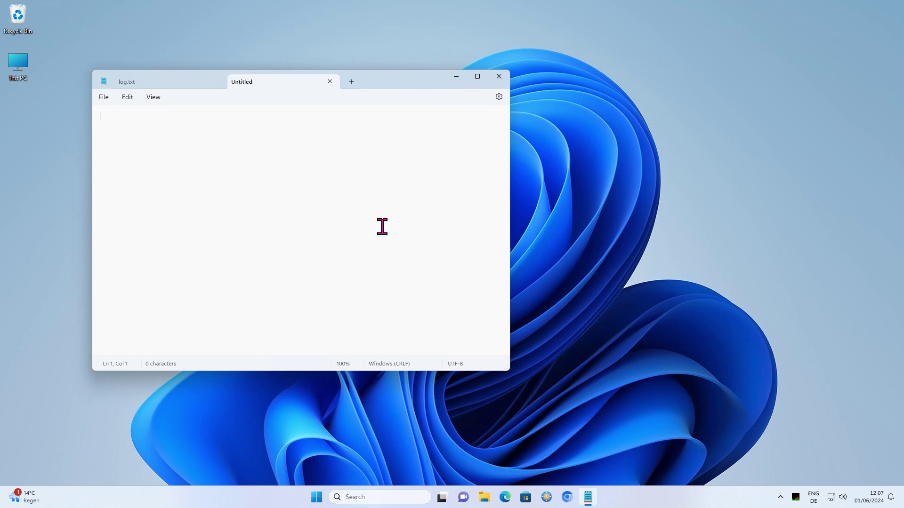
# Step: Run shell:startup from the Run dialog to open the empty Startup folder in Explorer
pyautogui.press('super+r')
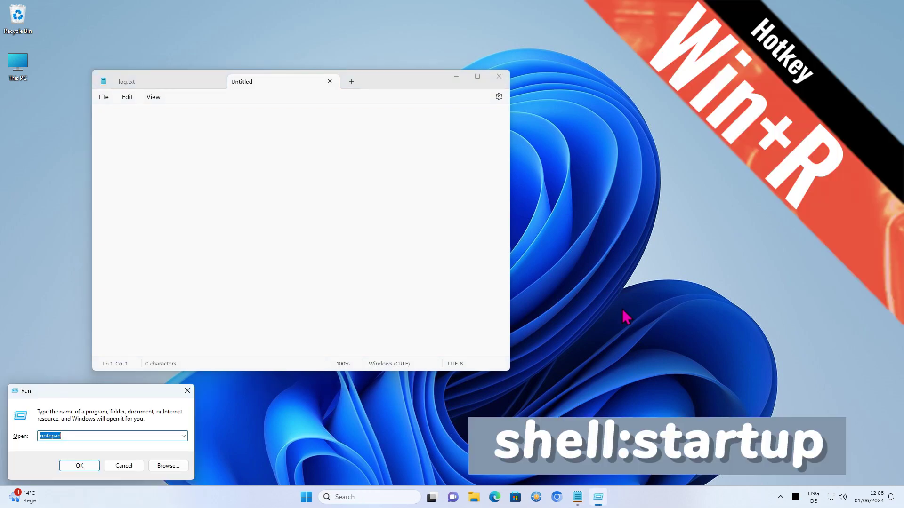
pyautogui.write('shell:st')
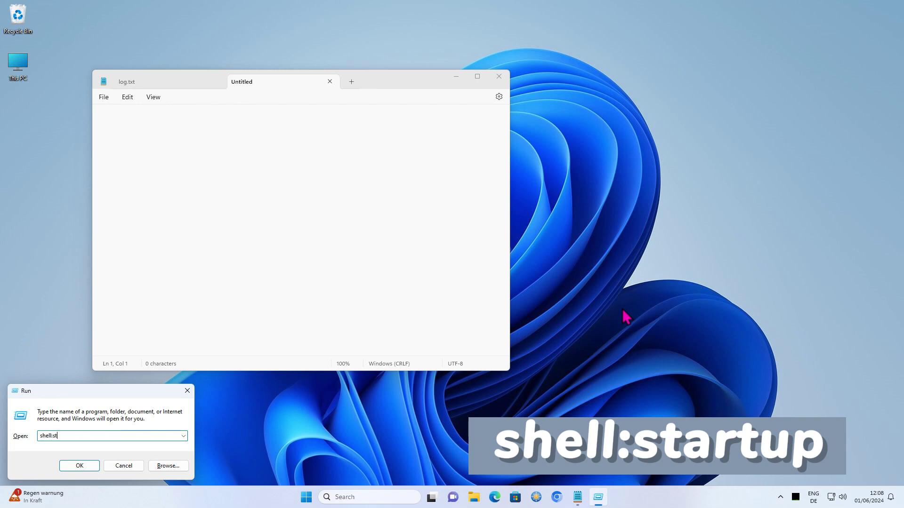
pyautogui.write('artup')
pyautogui.press('Return')
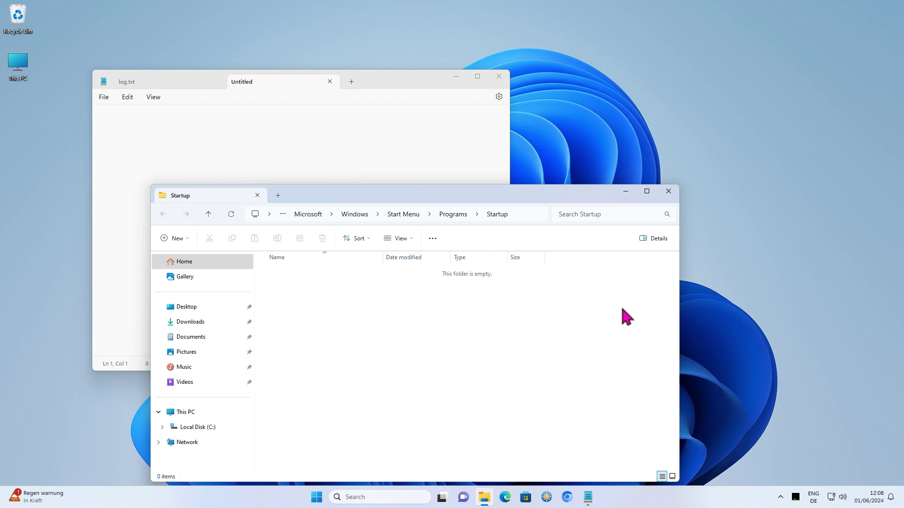
# Step: Open Notepad.exe's install folder from its process properties in System Informer
pyautogui.click(795, 497)
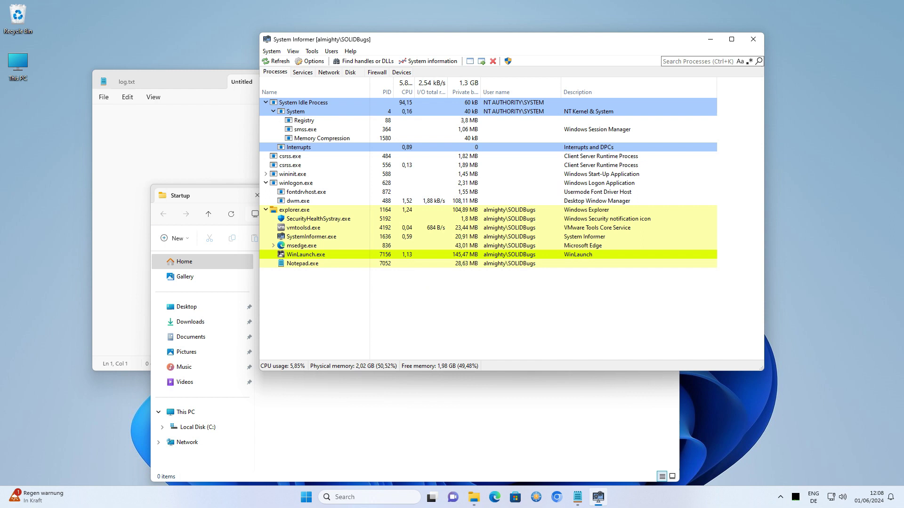
pyautogui.doubleClick(361, 264)
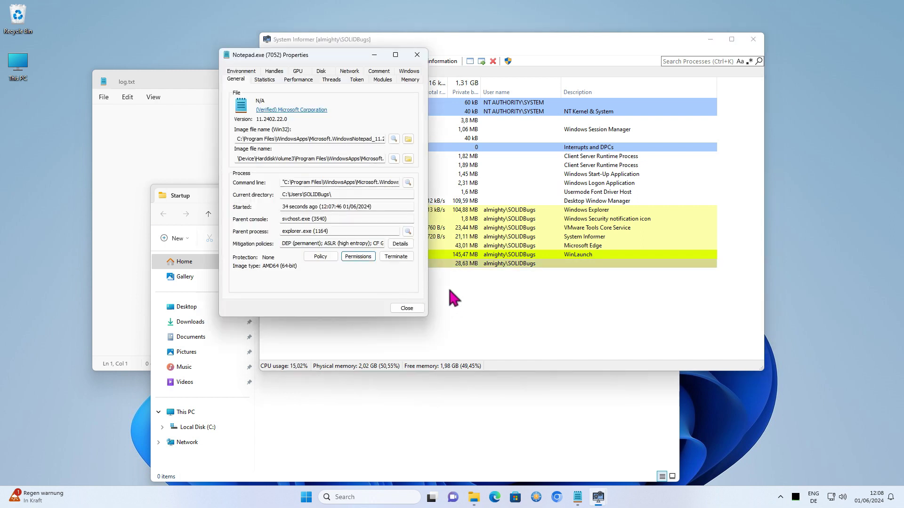
pyautogui.moveTo(429, 256); pyautogui.dragTo(624, 256)
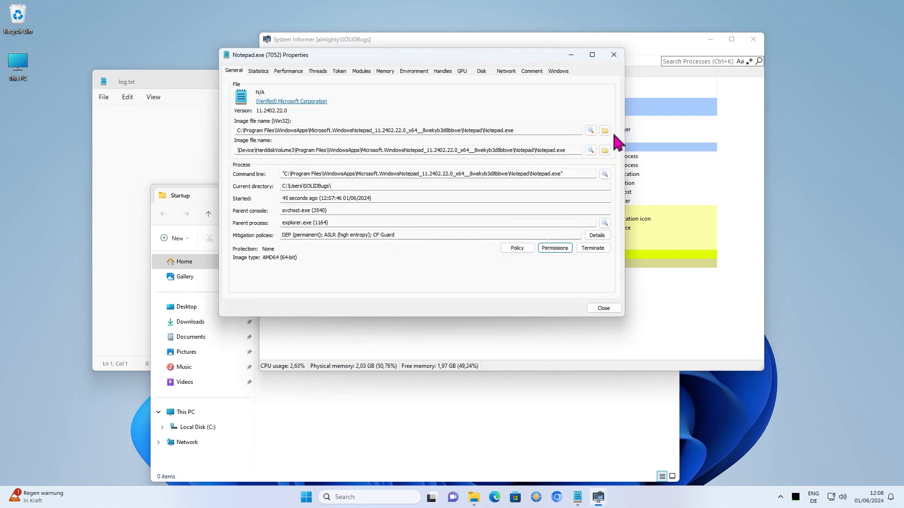
pyautogui.click(605, 131)
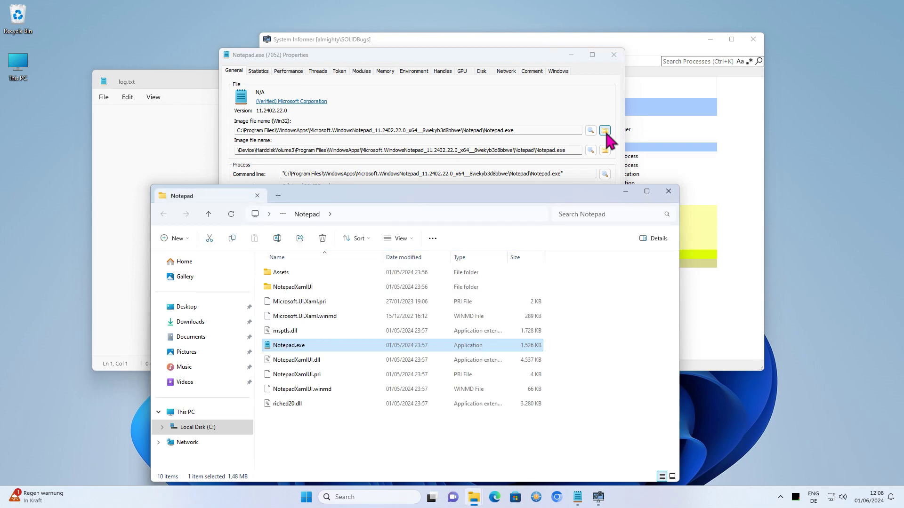
pyautogui.click(613, 55)
pyautogui.click(753, 39)
# Step: Create a Notepad.exe shortcut in the Startup folder, then close that folder window
pyautogui.moveTo(431, 195); pyautogui.dragTo(730, 28)
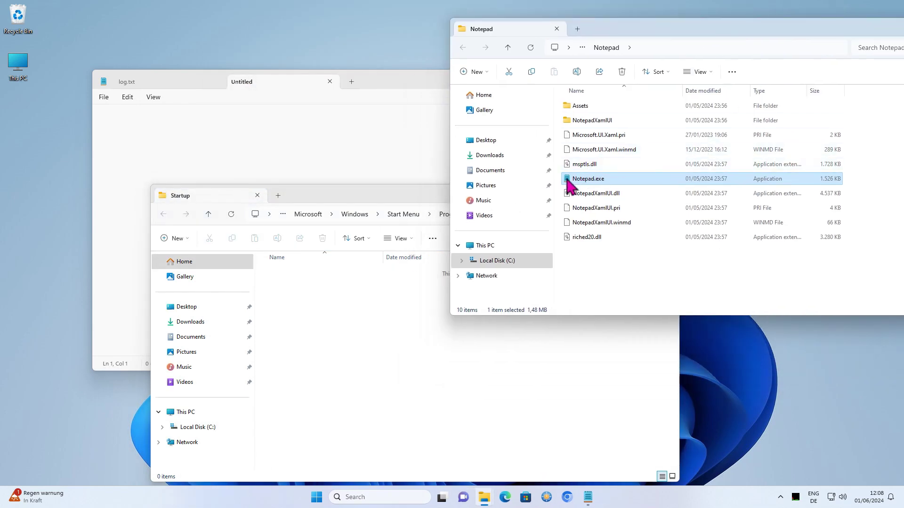
pyautogui.moveTo(575, 183); pyautogui.dragTo(326, 380)
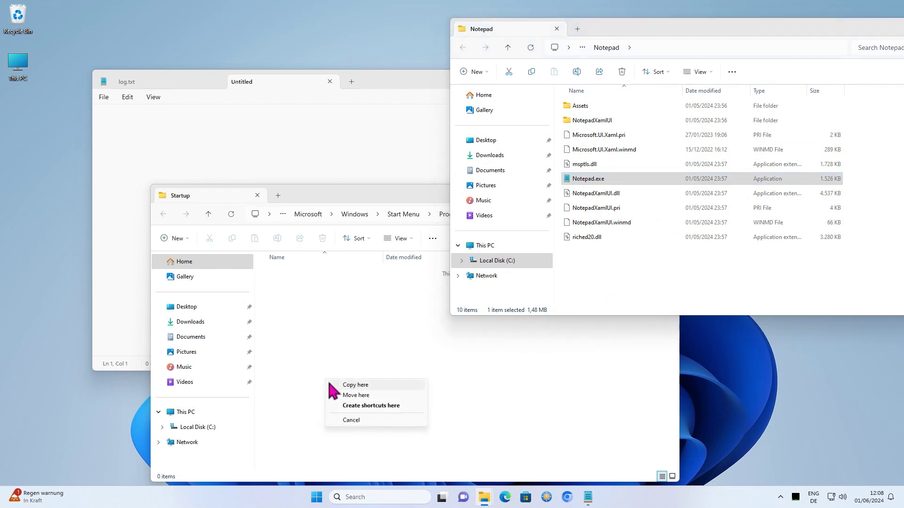
pyautogui.click(381, 407)
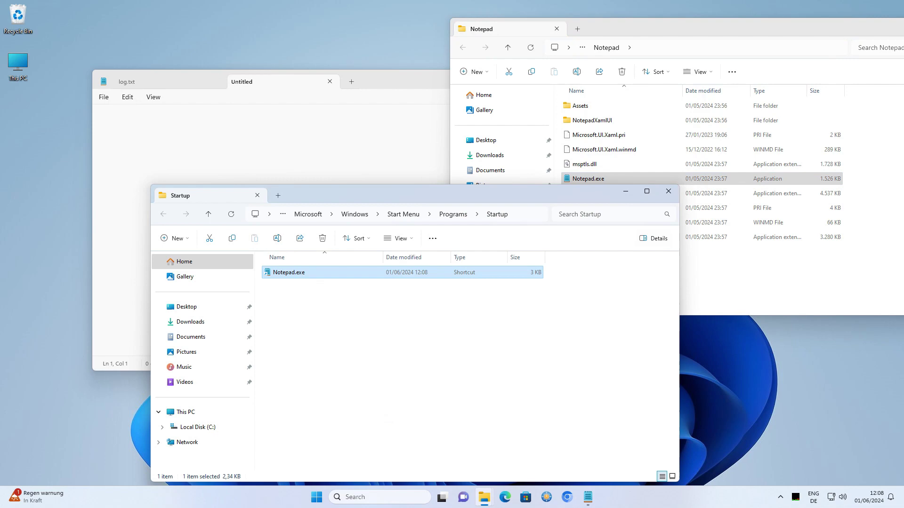
pyautogui.click(669, 193)
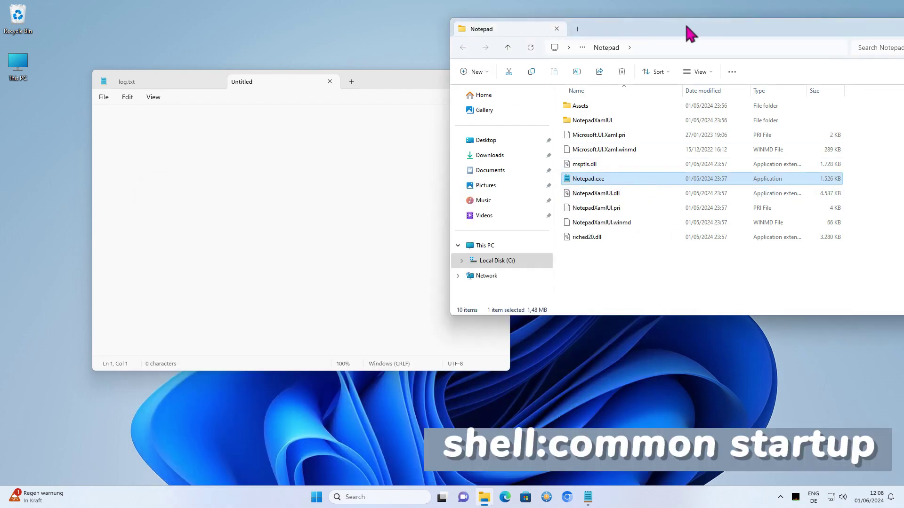
# Step: Close the Notepad program folder and Notepad windows, then bring up Start to restart
pyautogui.moveTo(727, 35); pyautogui.dragTo(519, 41)
pyautogui.click(767, 30)
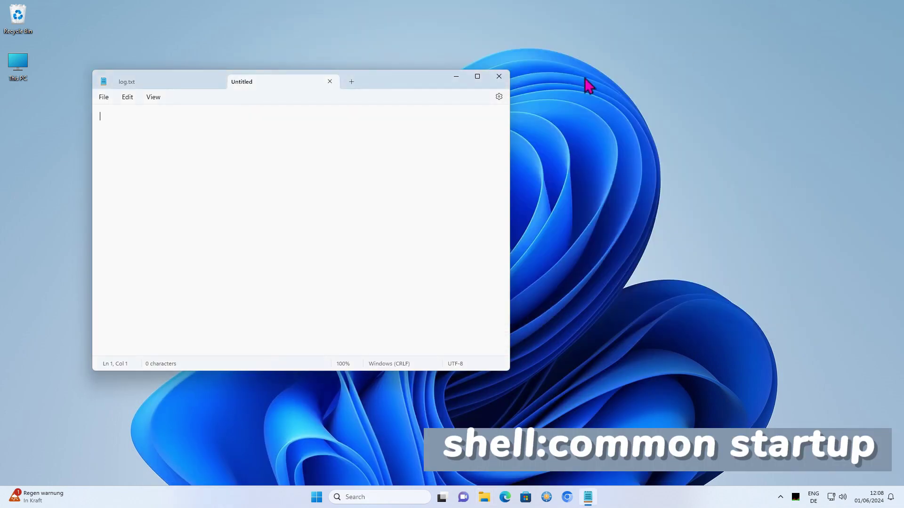
pyautogui.click(499, 77)
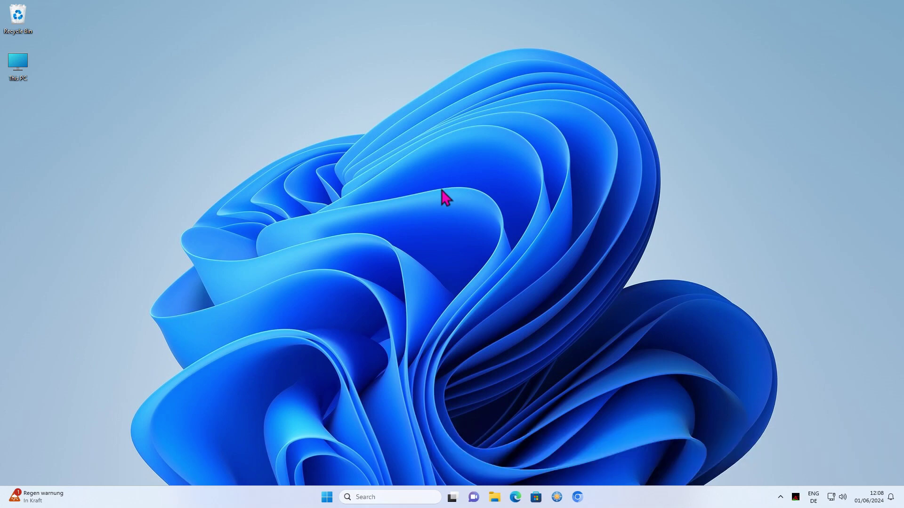
pyautogui.click(325, 497)
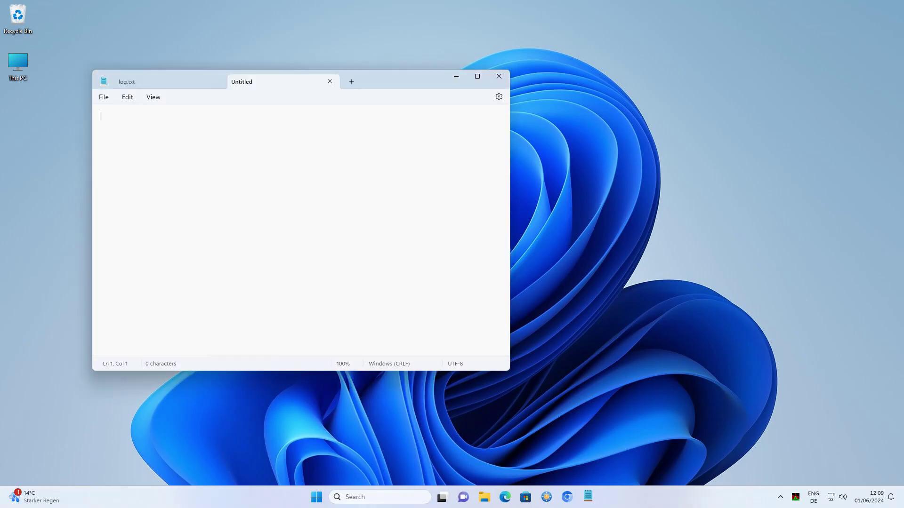
pyautogui.press('super+r')
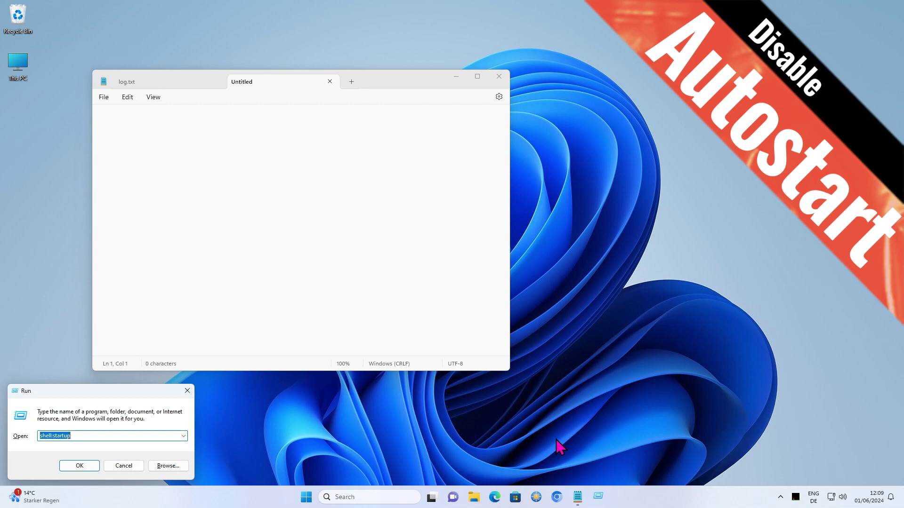
pyautogui.press('Return')
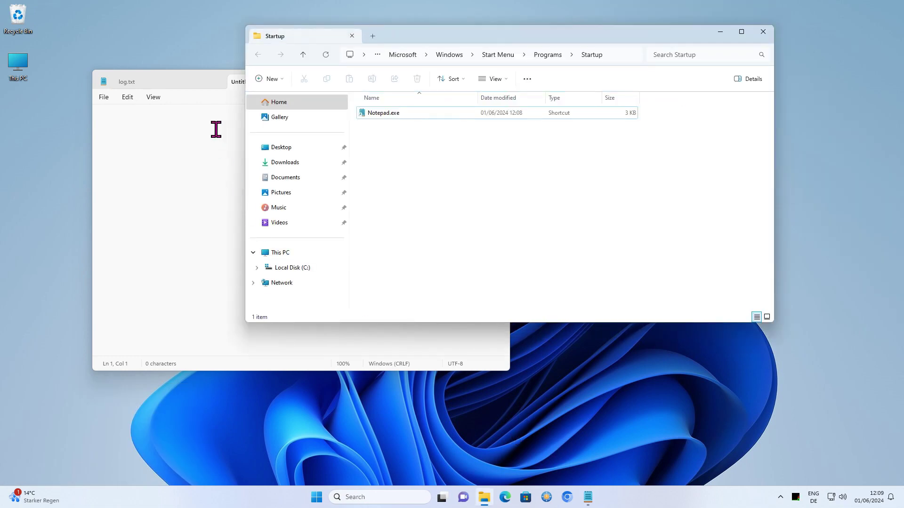
pyautogui.moveTo(508, 35); pyautogui.dragTo(619, 27)
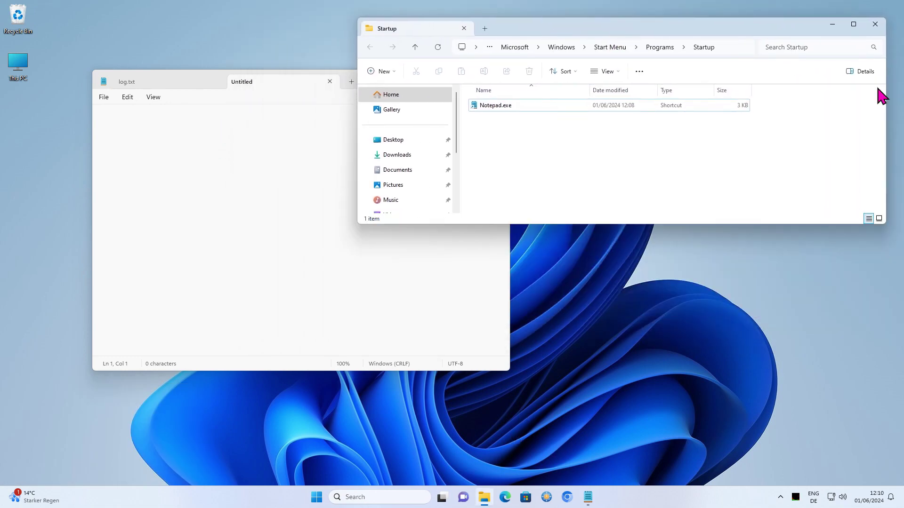
pyautogui.click(876, 27)
pyautogui.rightClick(648, 501)
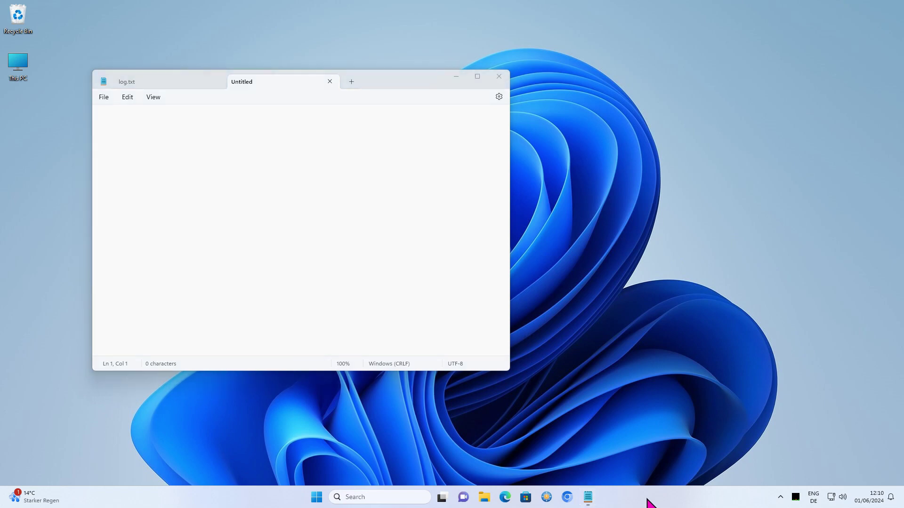
# Step: In Task Manager's startup apps, disable then re-enable the Notepad.exe entry
pyautogui.click(685, 462)
pyautogui.click(52, 144)
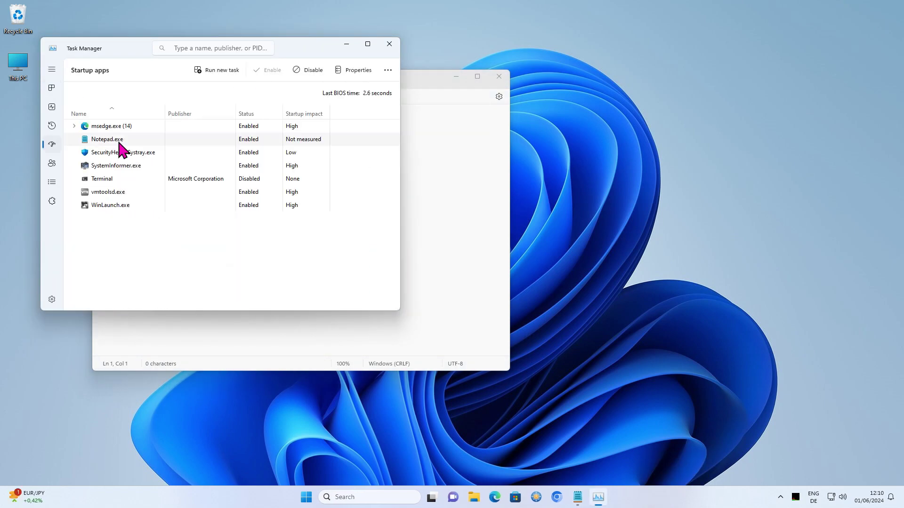
pyautogui.rightClick(152, 139)
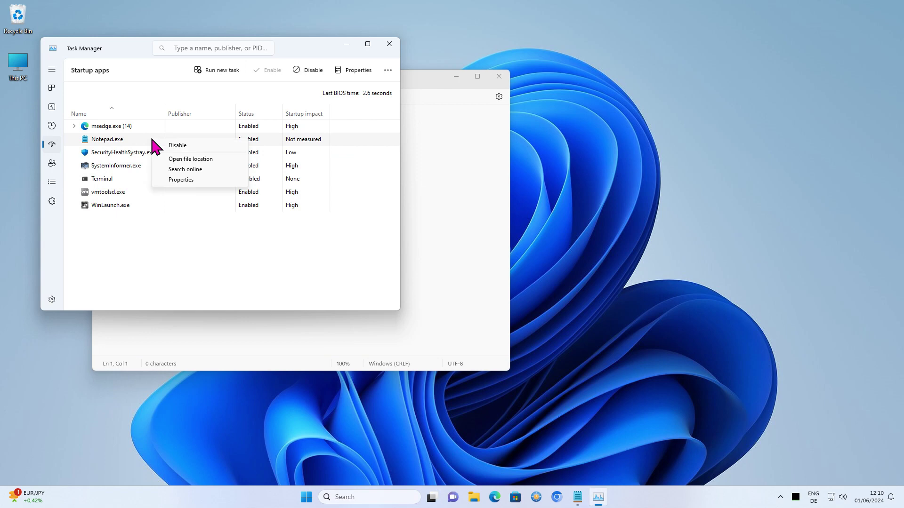
pyautogui.click(202, 147)
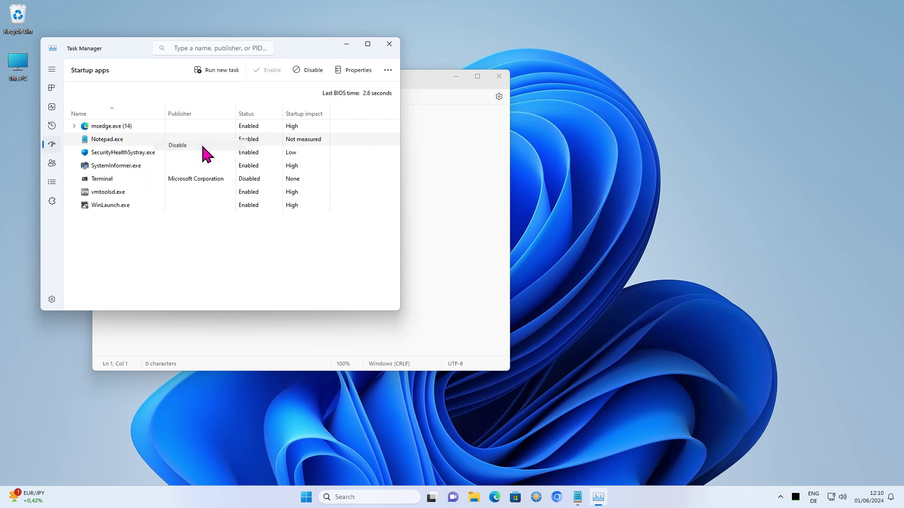
pyautogui.rightClick(251, 142)
pyautogui.click(291, 149)
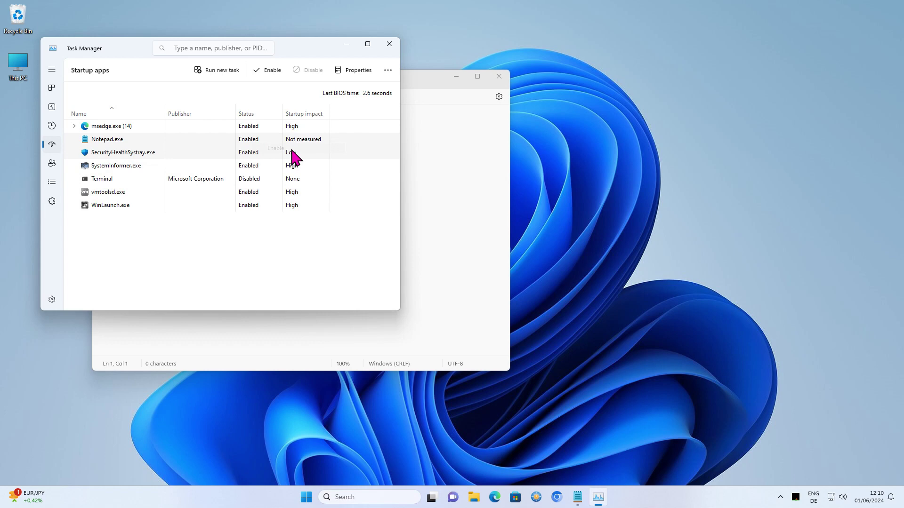
pyautogui.click(388, 44)
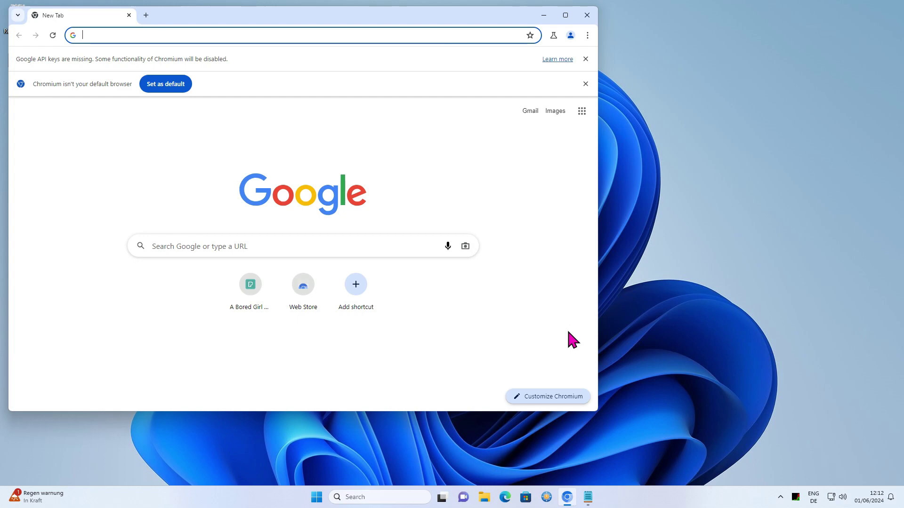
# Step: Load live.sysinternals.com in Chromium and download and run Autoruns64.exe
pyautogui.write('live.sysinternals.com')
pyautogui.press('Return')
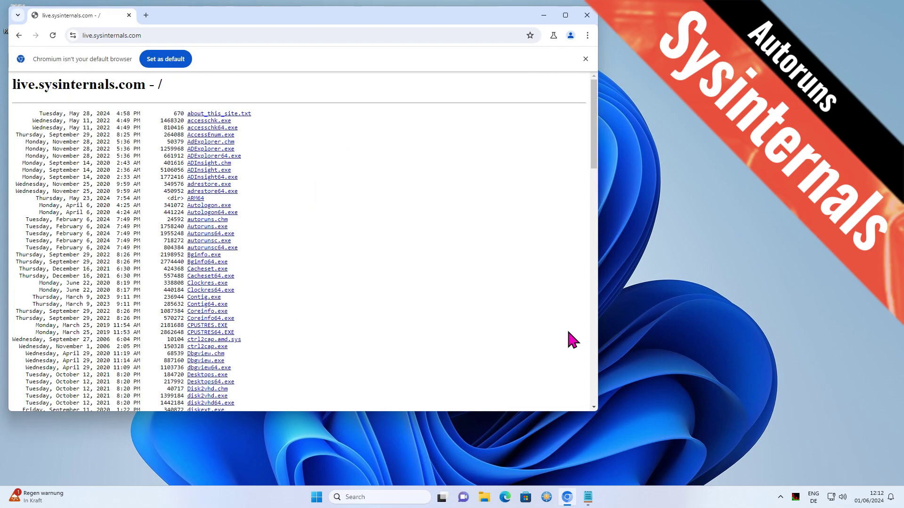
pyautogui.click(226, 233)
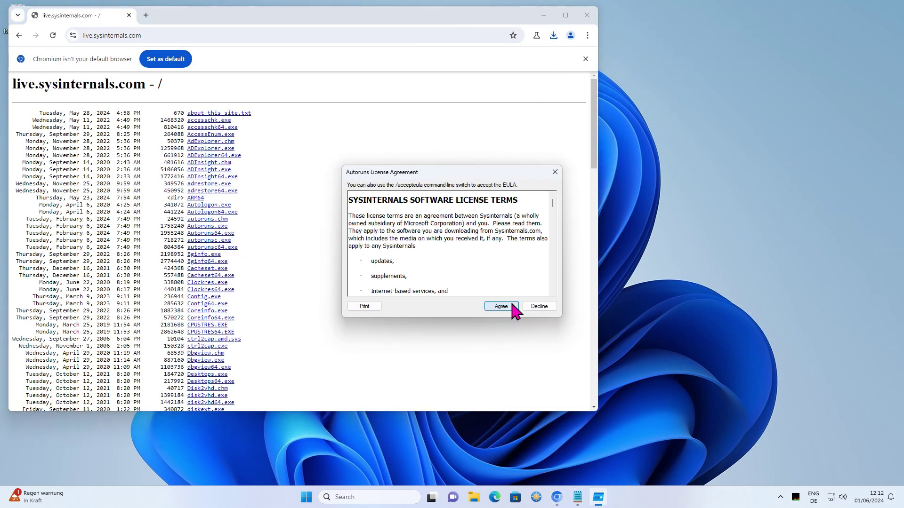
# Step: Agree to the Autoruns licence and switch to the Logon tab
pyautogui.click(501, 307)
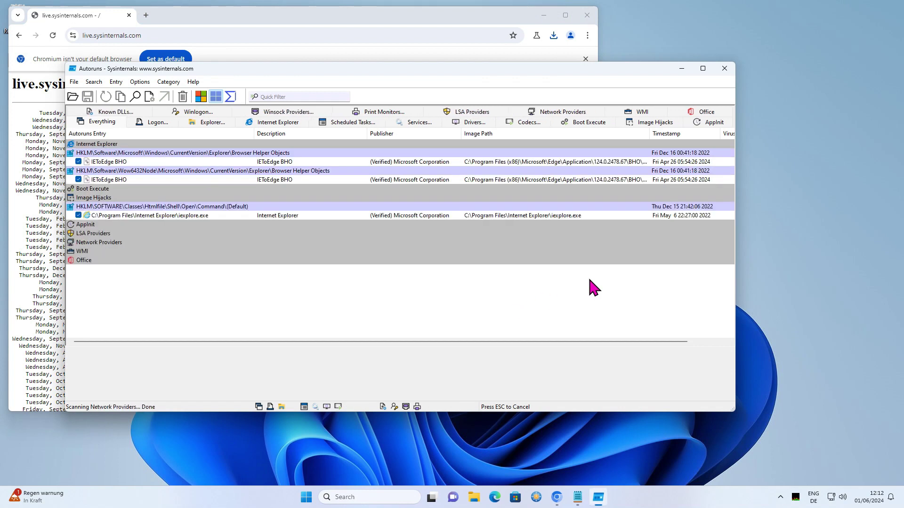
pyautogui.click(150, 122)
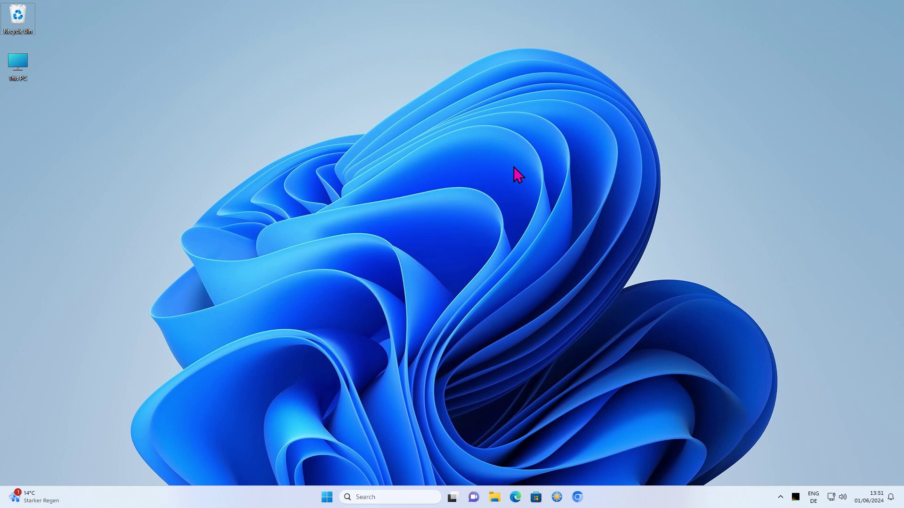
# Step: Search 'task' in the Start menu and launch Task Scheduler from Best match
pyautogui.press('super')
pyautogui.write('ta')
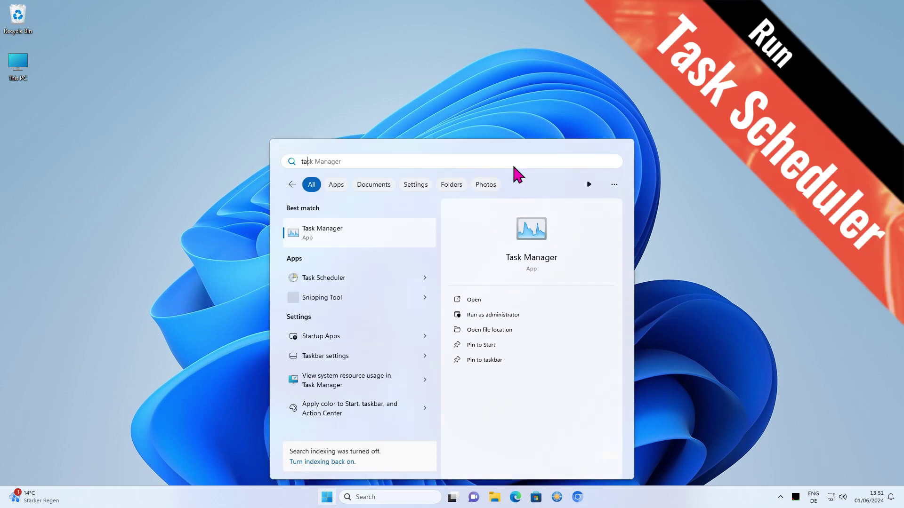
pyautogui.write('sk')
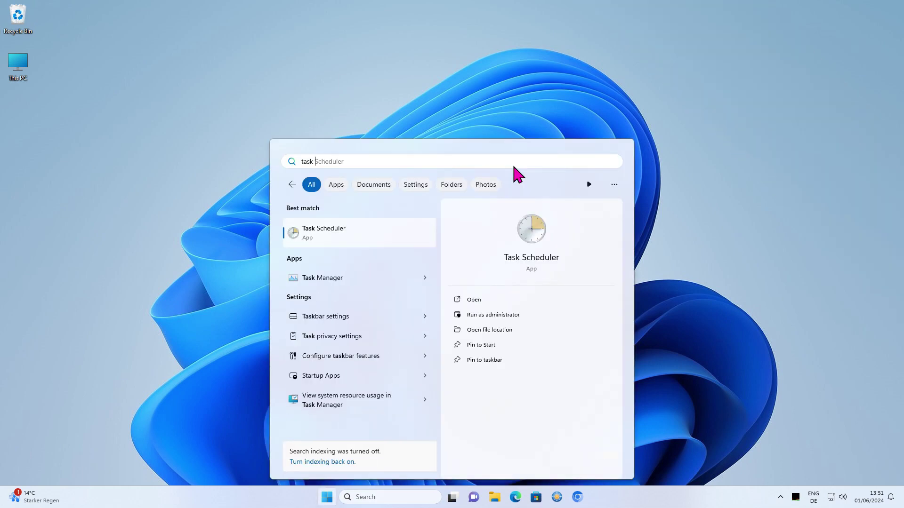
pyautogui.click(363, 232)
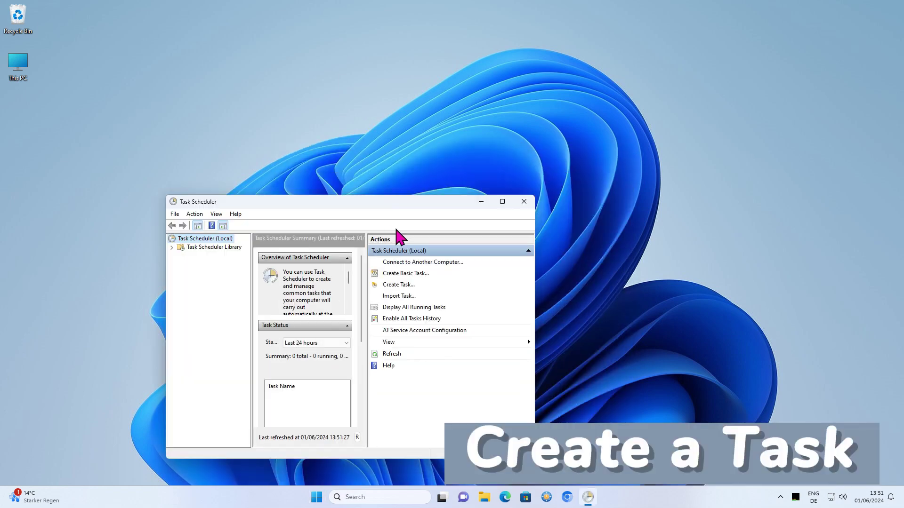
# Step: Create task 'Start MS-Paint with Delay' with an At log on trigger and a start delay
pyautogui.click(403, 286)
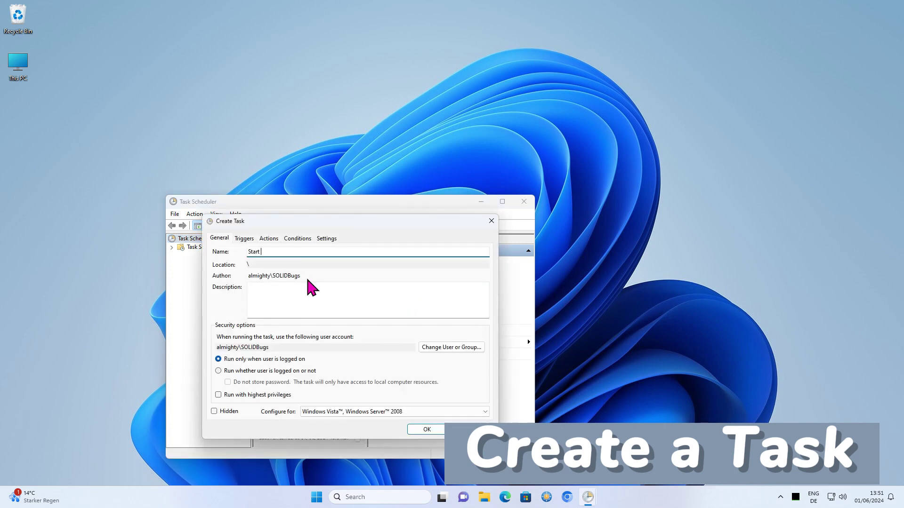
pyautogui.write('Start MS-Paint with Delay')
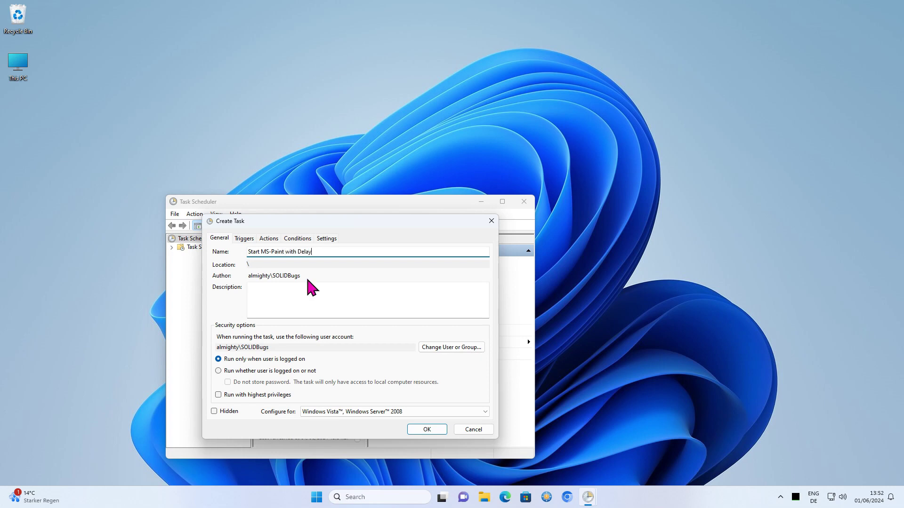
pyautogui.click(246, 239)
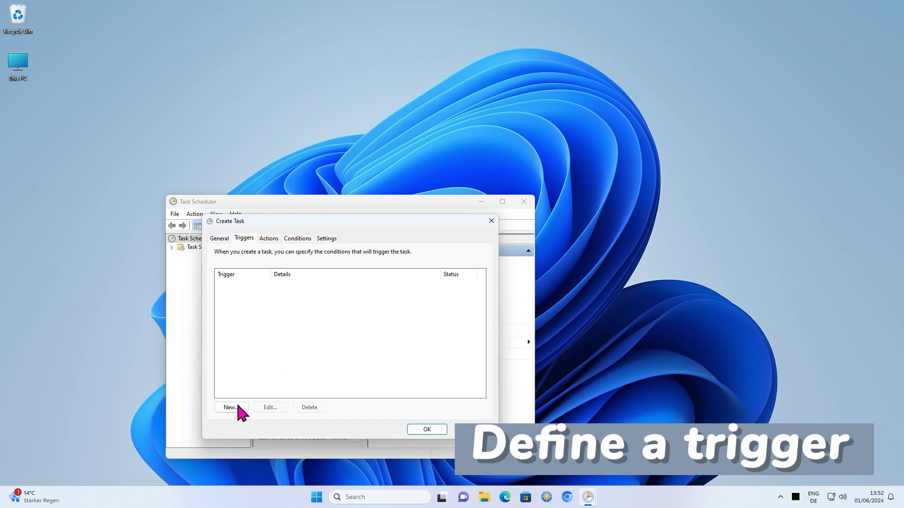
pyautogui.click(248, 406)
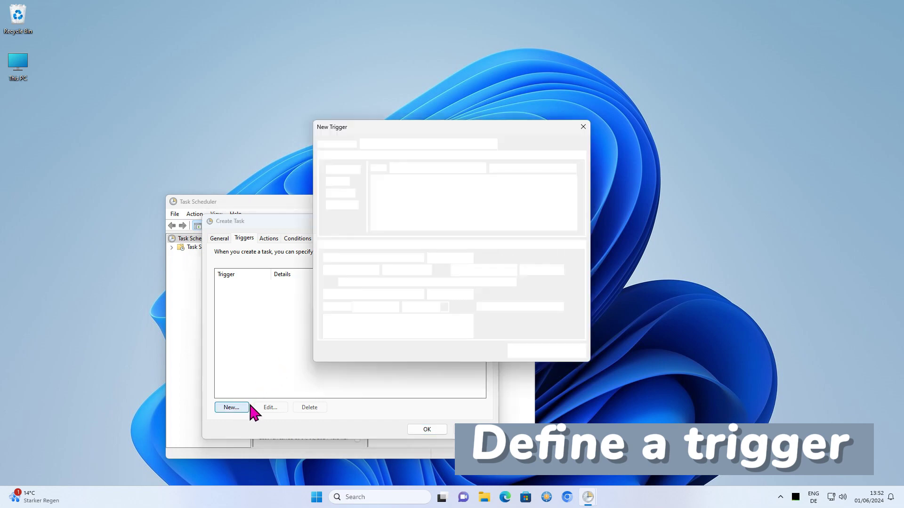
pyautogui.click(492, 145)
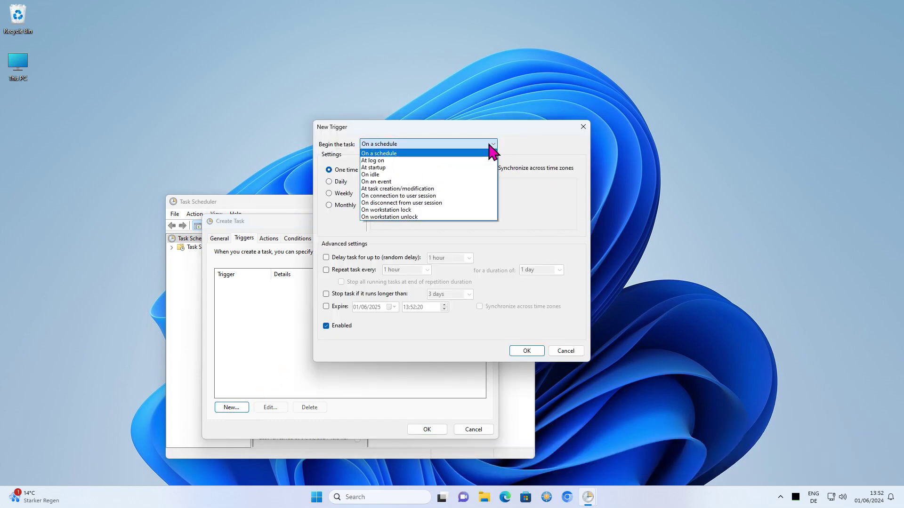
pyautogui.click(478, 161)
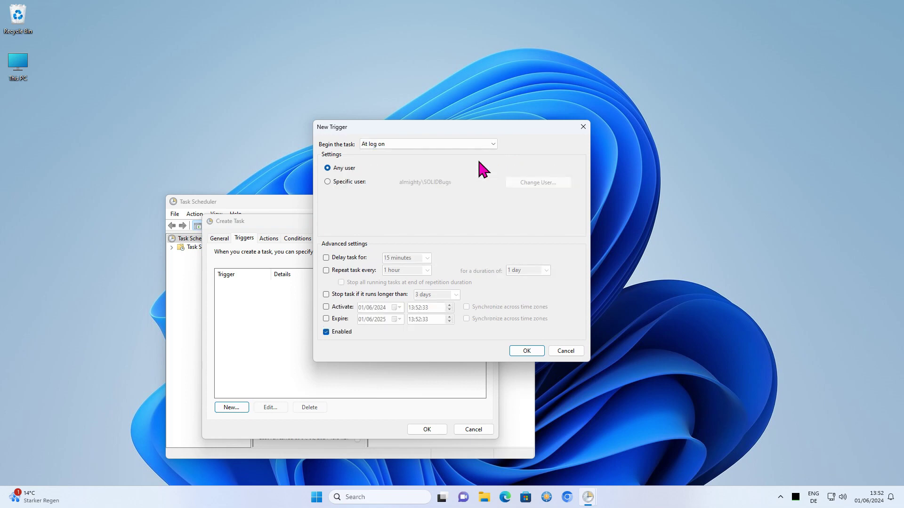
pyautogui.click(362, 257)
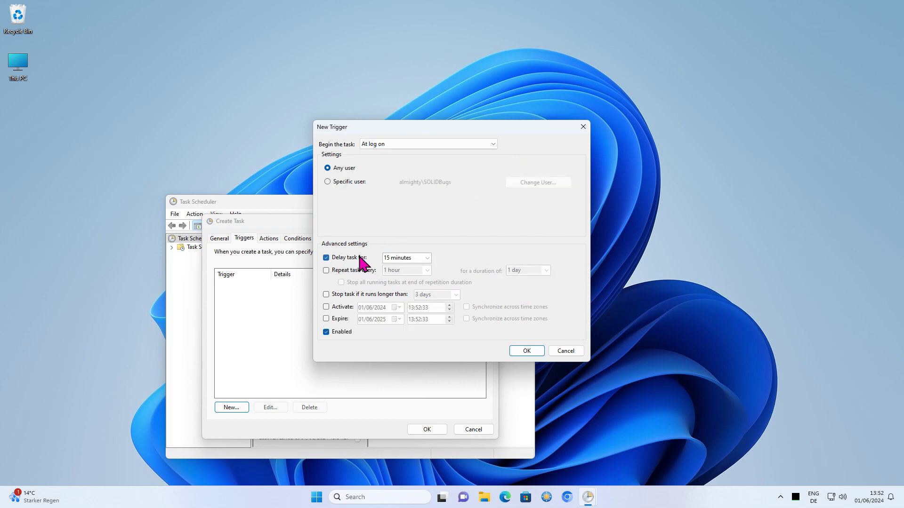
pyautogui.click(427, 258)
pyautogui.click(423, 263)
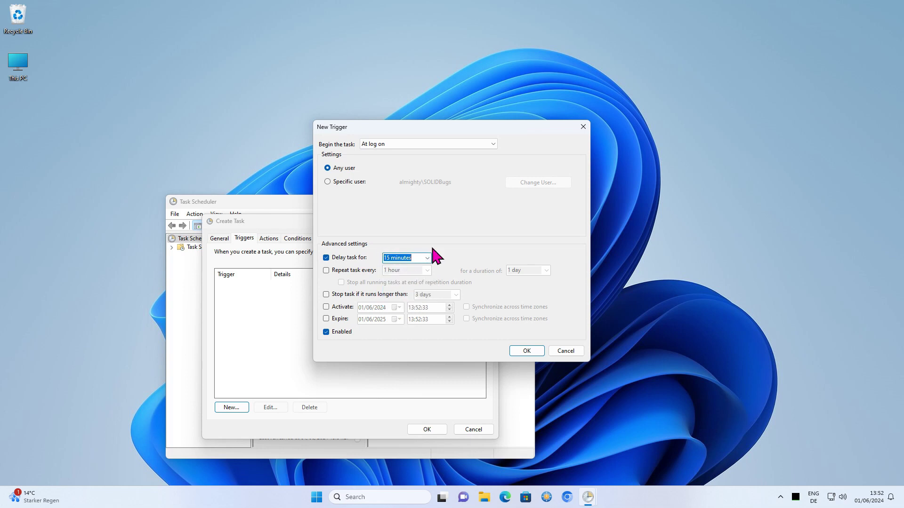
pyautogui.click(390, 258)
pyautogui.click(523, 351)
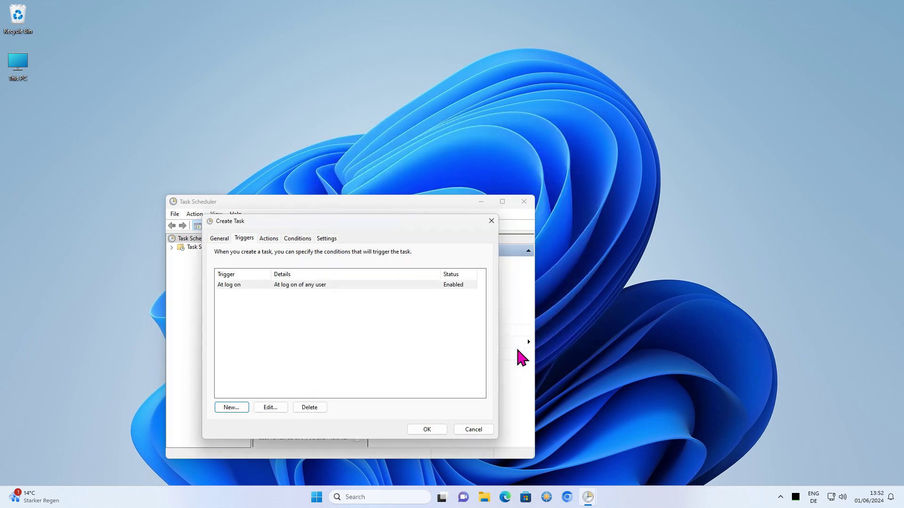
# Step: Add an action starting the pasted mspaint.exe path, then save the task
pyautogui.click(270, 241)
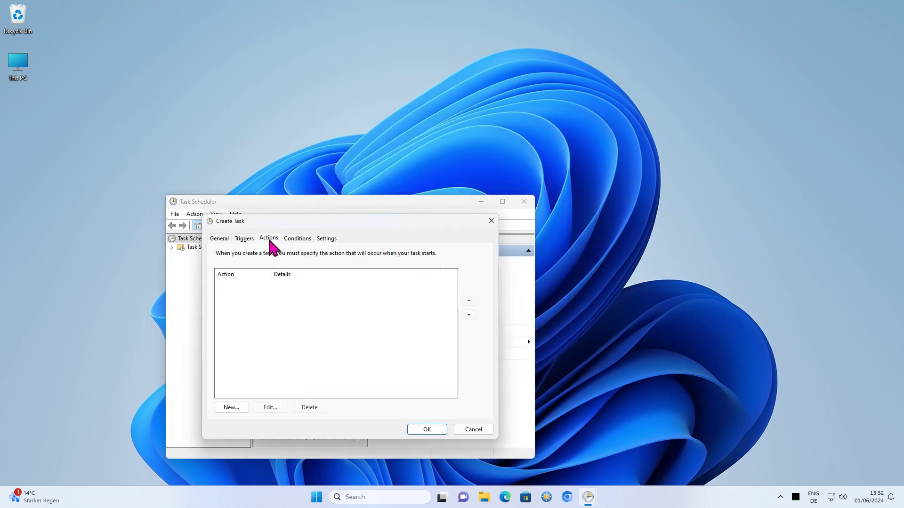
pyautogui.click(239, 407)
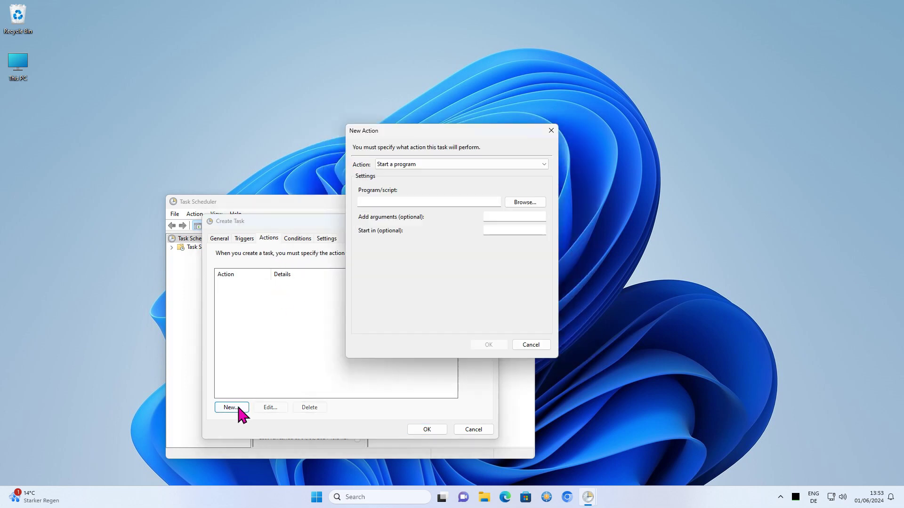
pyautogui.click(518, 203)
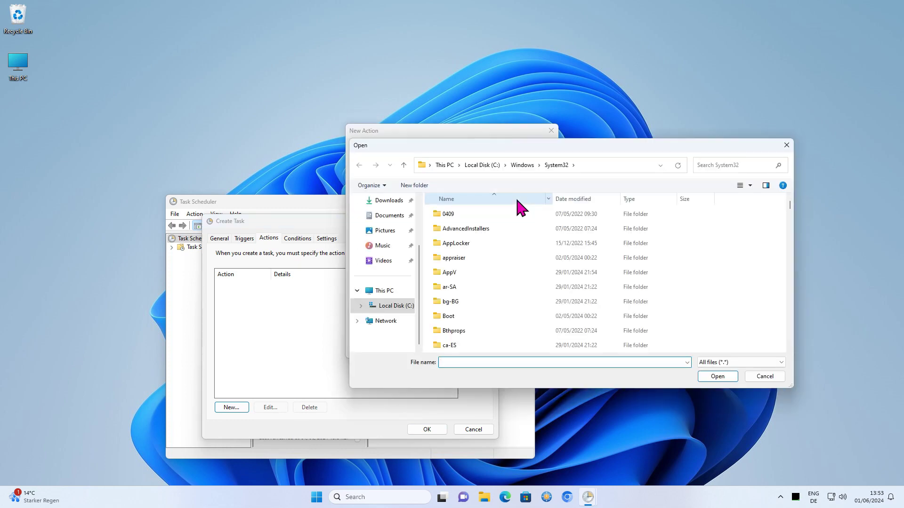
pyautogui.write('C:\\Program Files\\WindowsApps\\Microsoft.Paint_11.2403.28.0_x64__8wekyb3d8bbwe\\PaintApp\\mspaint.exe')
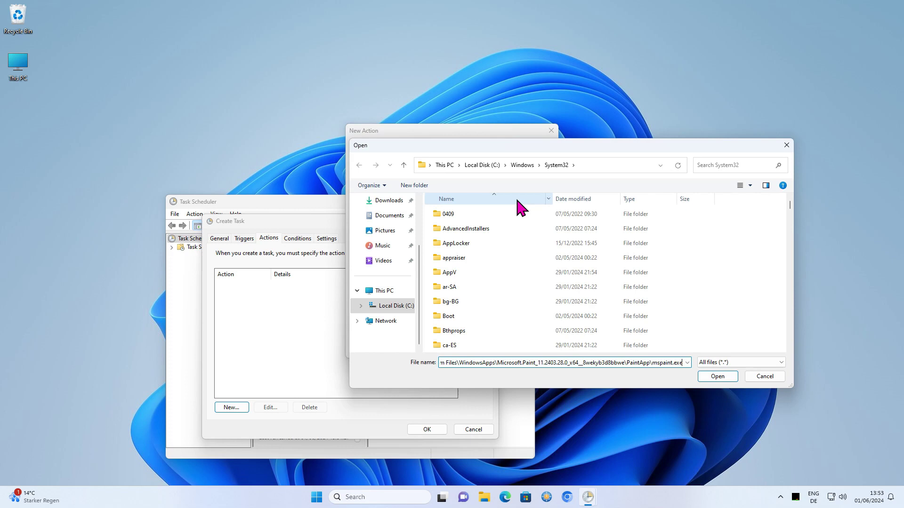
pyautogui.click(716, 383)
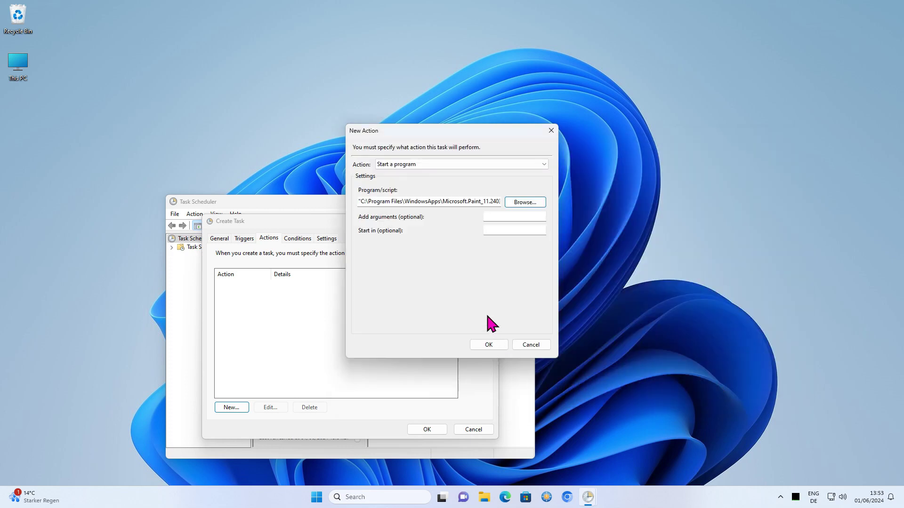
pyautogui.click(488, 345)
pyautogui.click(427, 430)
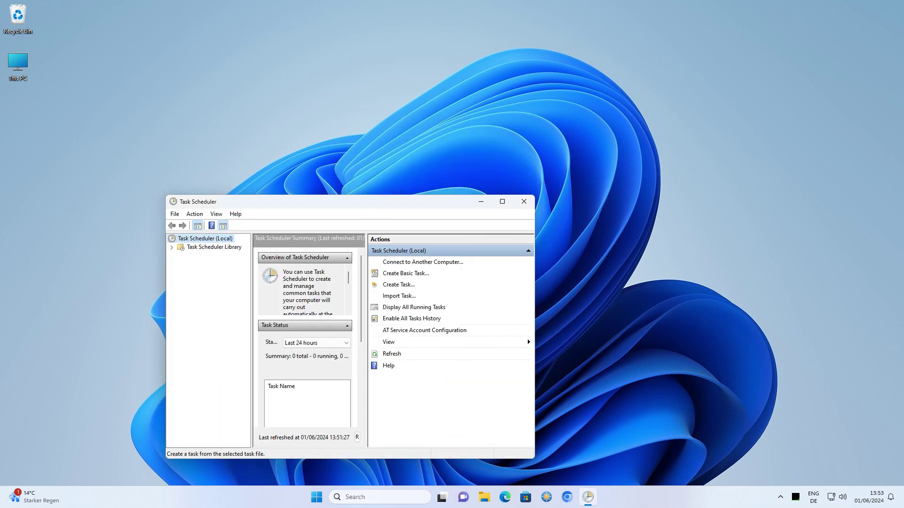
# Step: Widen Task Scheduler and select Start MS-Paint with Delay in the Task Scheduler Library
pyautogui.moveTo(539, 289); pyautogui.dragTo(701, 289)
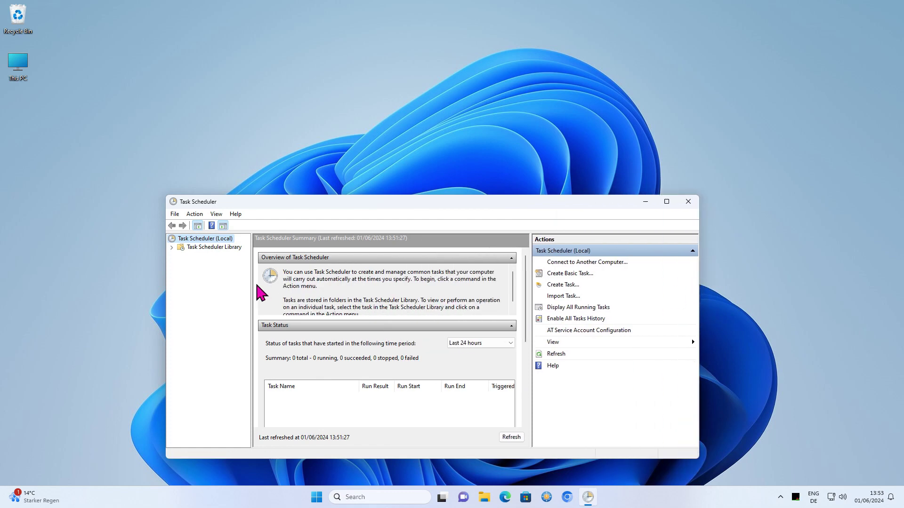
pyautogui.click(172, 248)
pyautogui.click(202, 248)
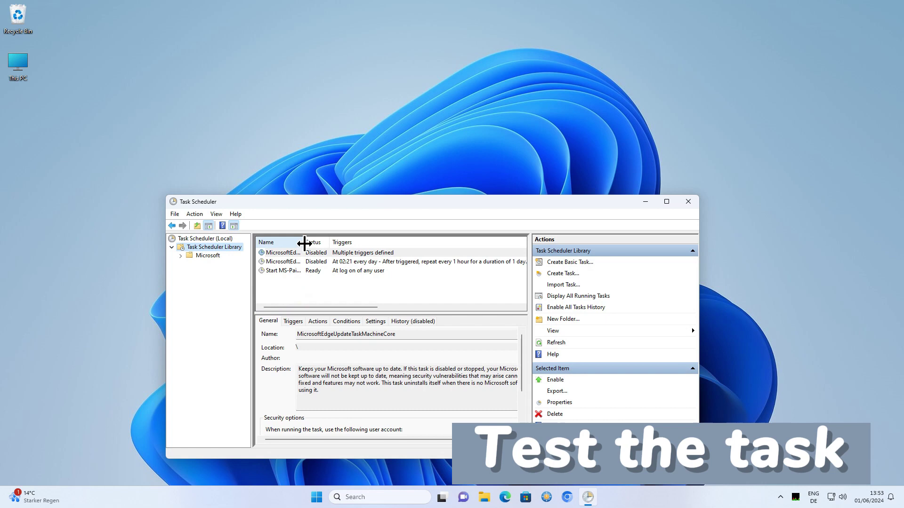
pyautogui.doubleClick(302, 242)
pyautogui.click(290, 272)
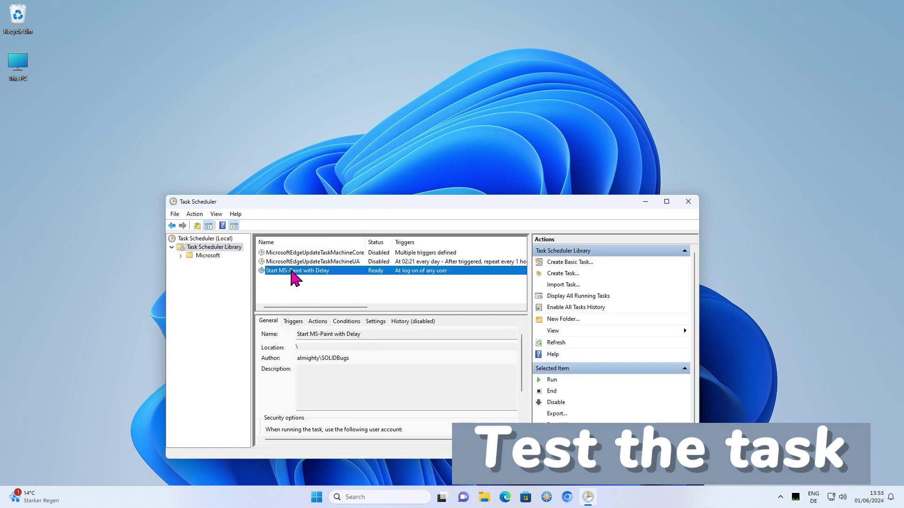
# Step: Run the task to test it, dismiss Paint's tip, and close Paint
pyautogui.rightClick(330, 274)
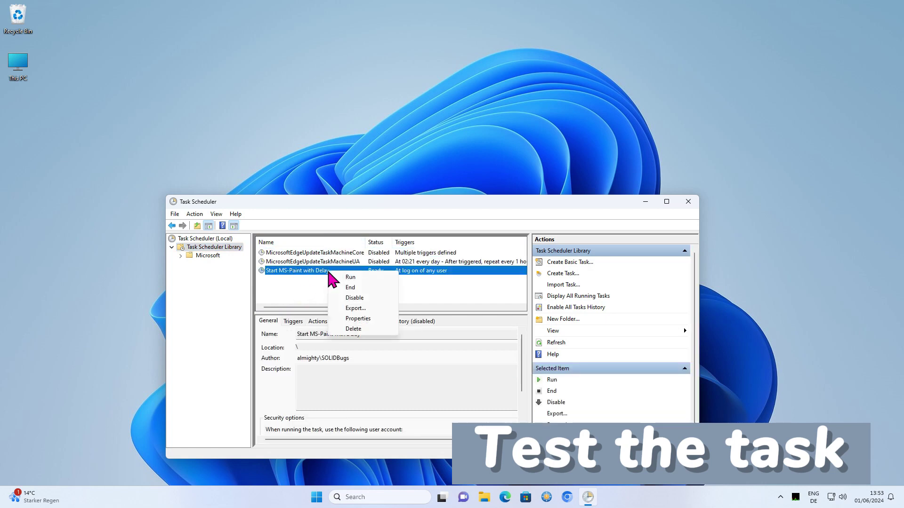
pyautogui.click(358, 277)
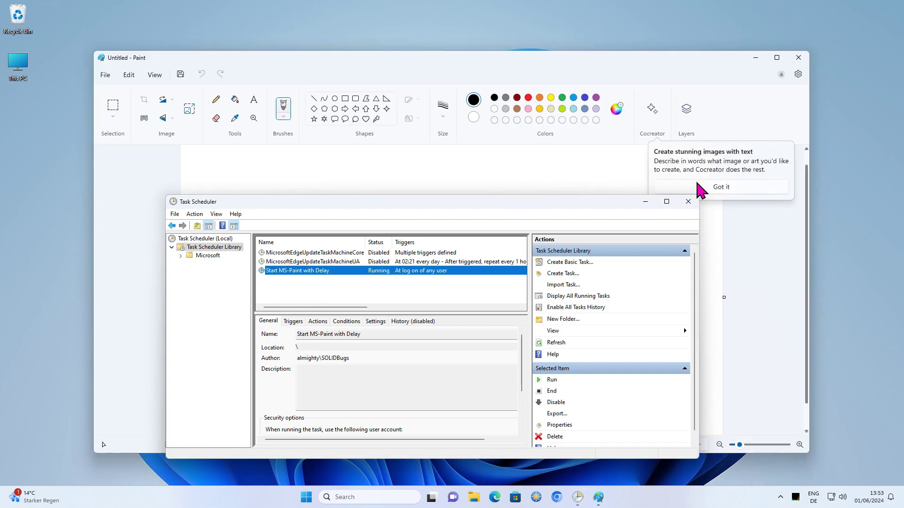
pyautogui.click(748, 192)
pyautogui.click(797, 58)
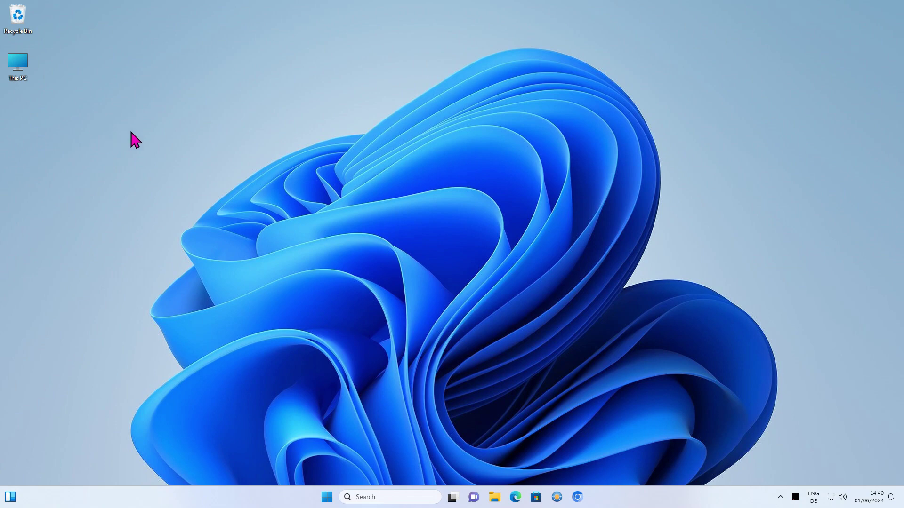
# Step: Make a new desktop text document, rename it DelayedStart.bat, accept the extension change, and edit it in Notepad
pyautogui.rightClick(131, 133)
pyautogui.moveTo(200, 206)
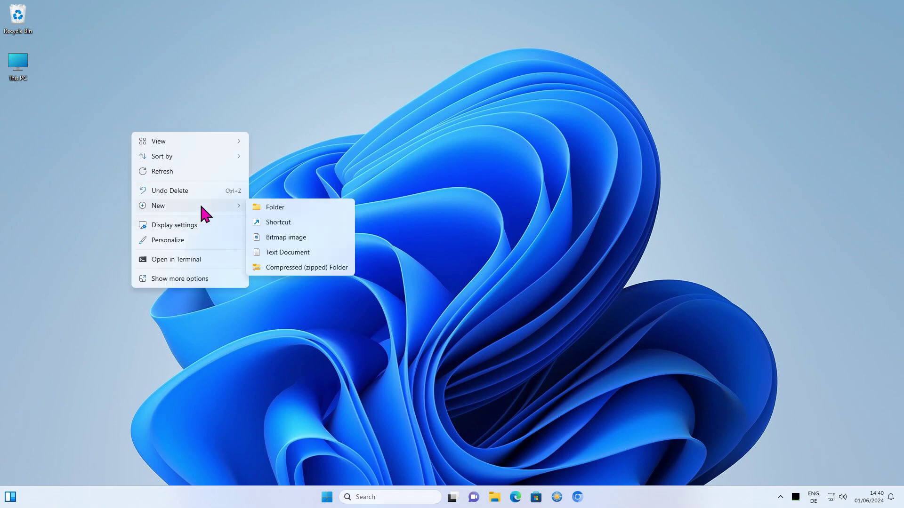
pyautogui.click(288, 252)
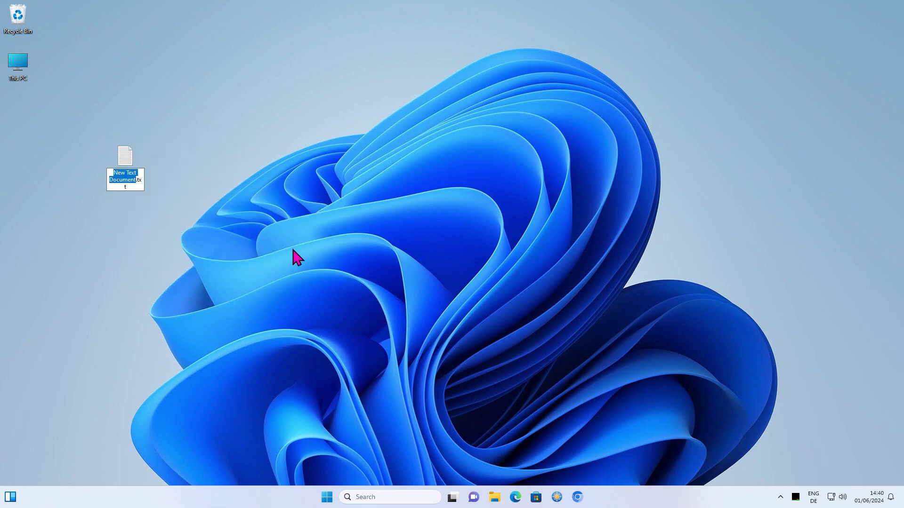
pyautogui.write('Delaye')
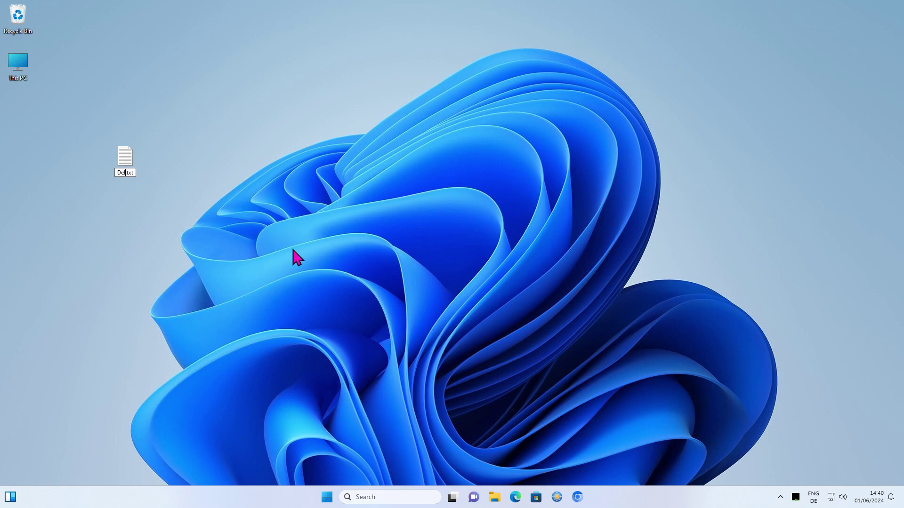
pyautogui.write('dStart')
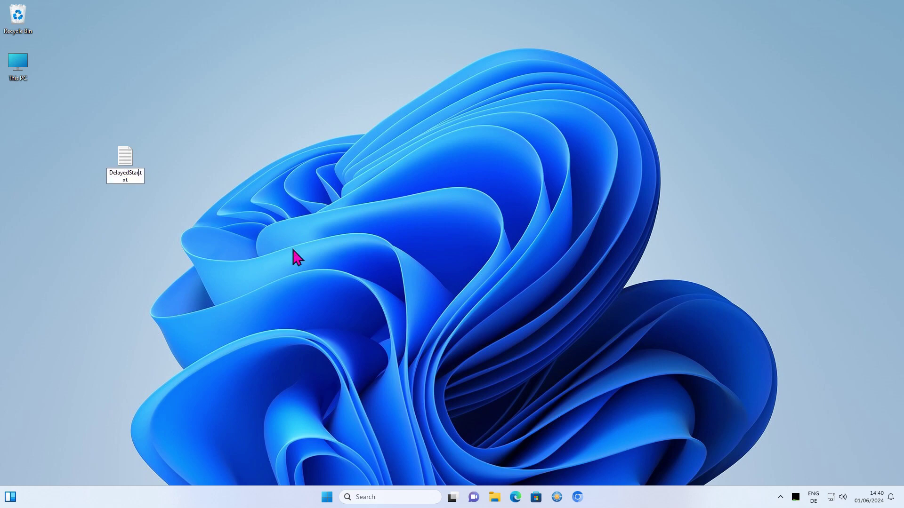
pyautogui.hotkey('shift', 'End')
pyautogui.write('bat')
pyautogui.press('Return')
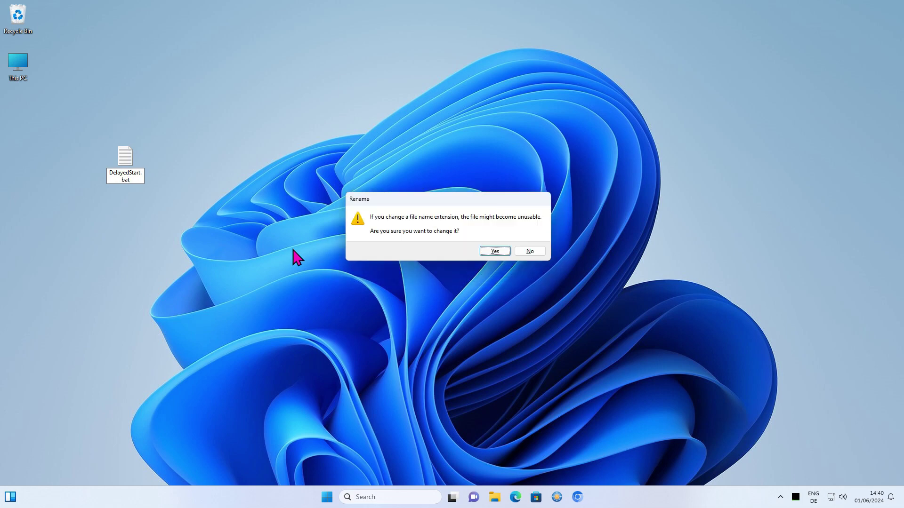
pyautogui.press('Return')
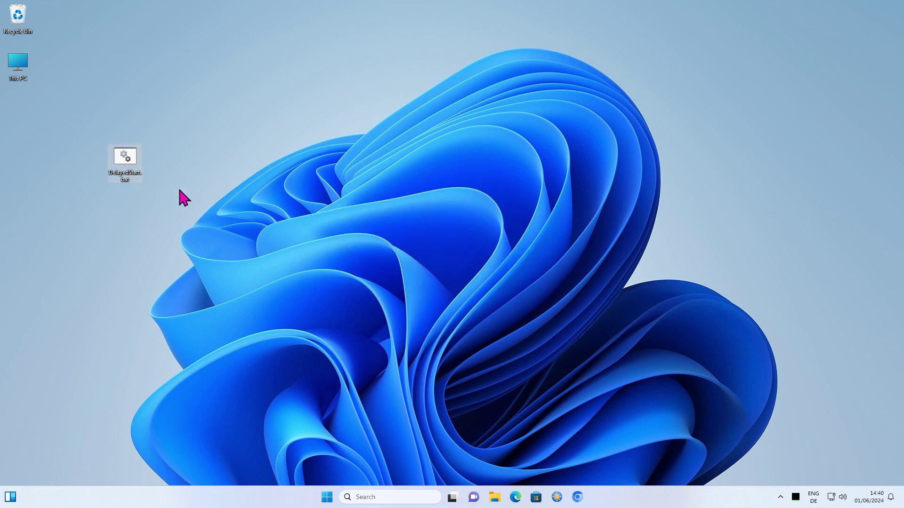
pyautogui.rightClick(136, 160)
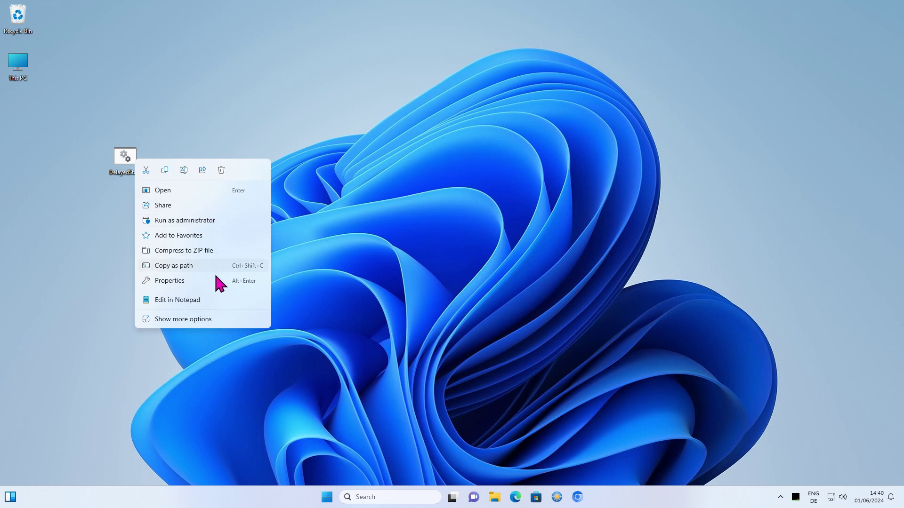
pyautogui.click(207, 300)
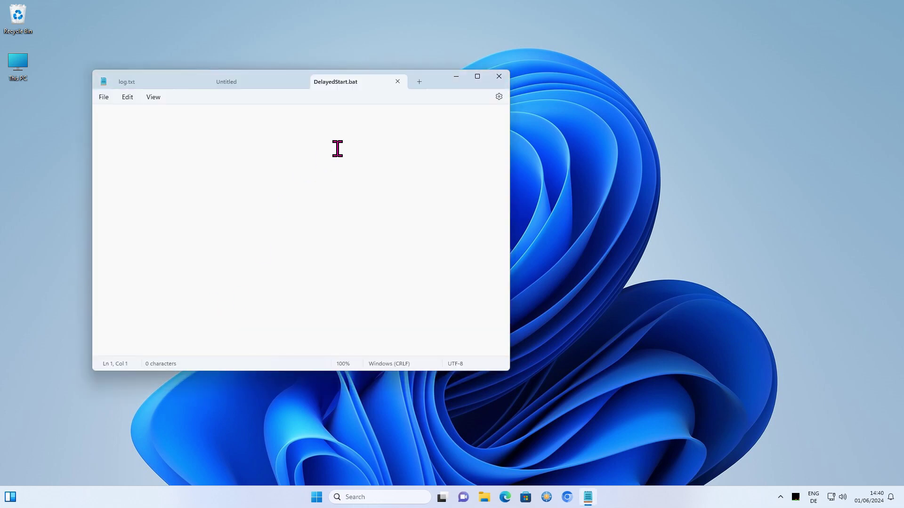
# Step: Move Notepad aside and write the two lines 'timeout 10' and 'start calc'
pyautogui.moveTo(435, 89); pyautogui.dragTo(620, 119)
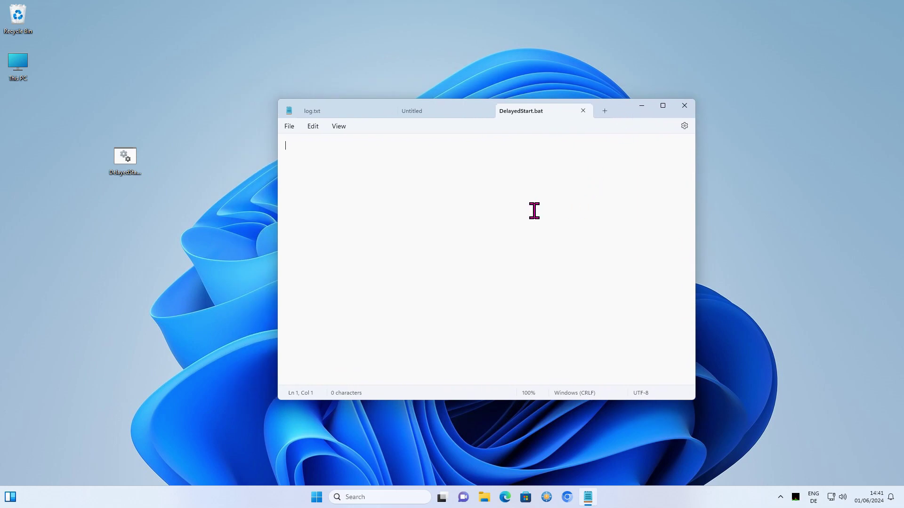
pyautogui.write('timeout 10')
pyautogui.press('Return')
pyautogui.write('start calc')
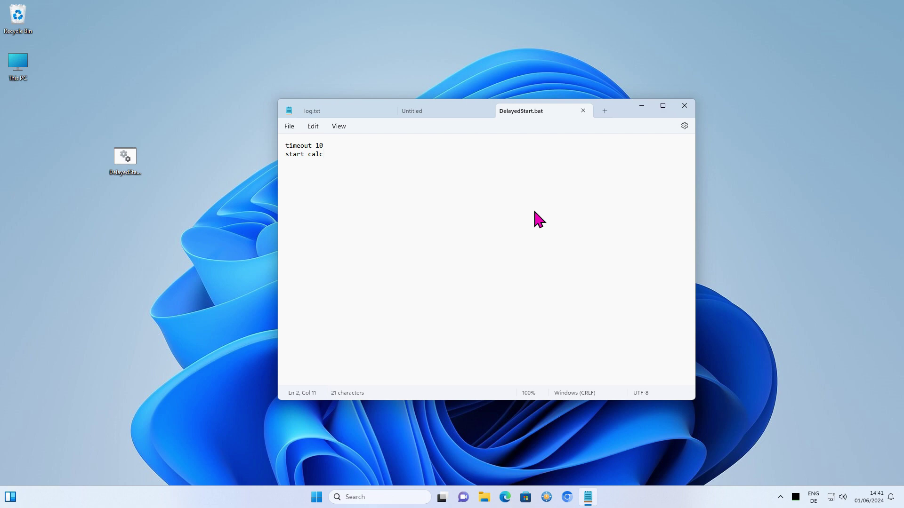
# Step: Close Notepad, run DelayedStart.bat until Calculator appears, close Calculator, and right-drag the file up the desktop
pyautogui.click(683, 106)
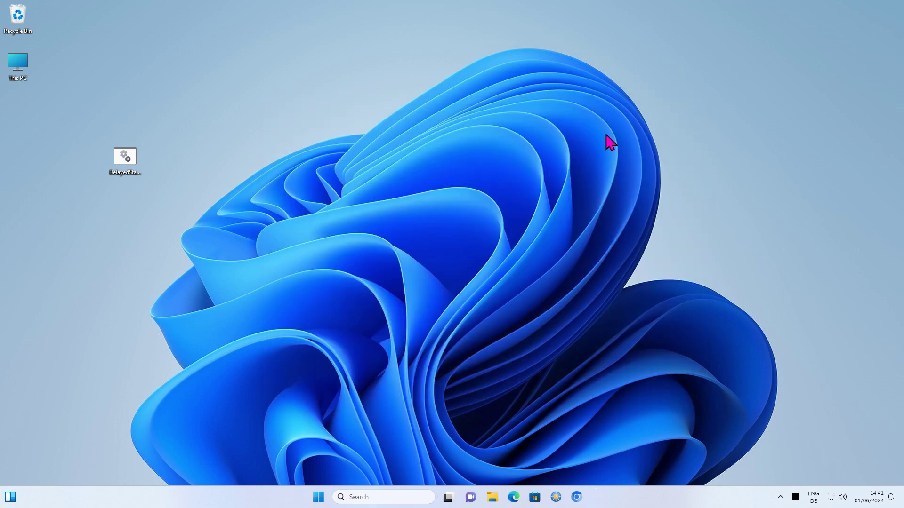
pyautogui.rightClick(125, 161)
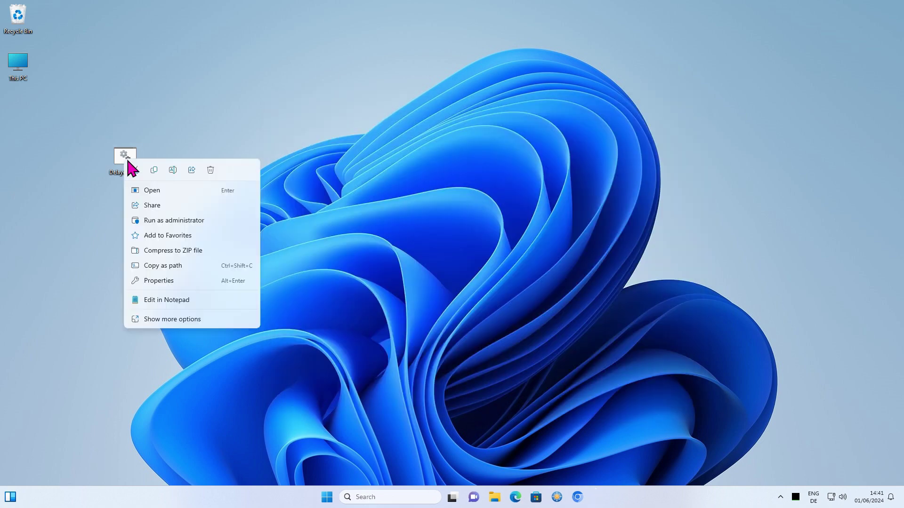
pyautogui.click(215, 193)
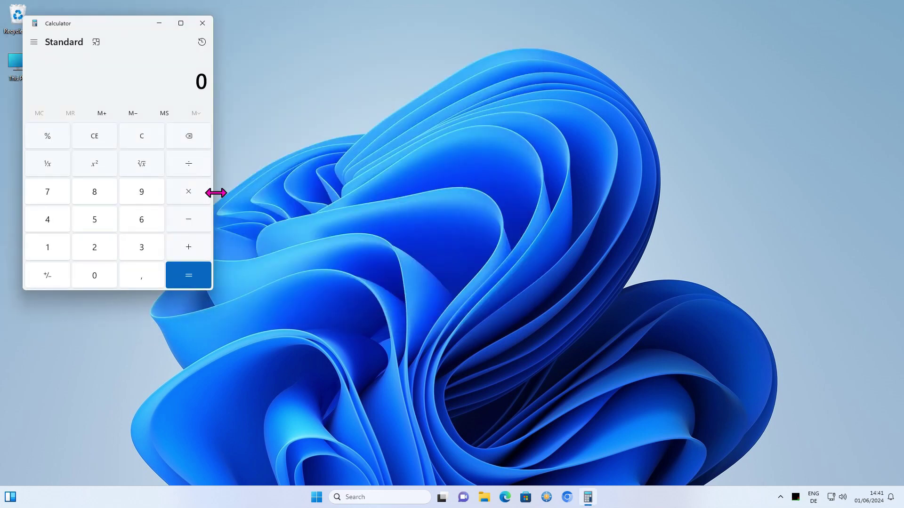
pyautogui.hotkey('alt', 'F4')
pyautogui.moveTo(124, 157); pyautogui.dragTo(290, 92)
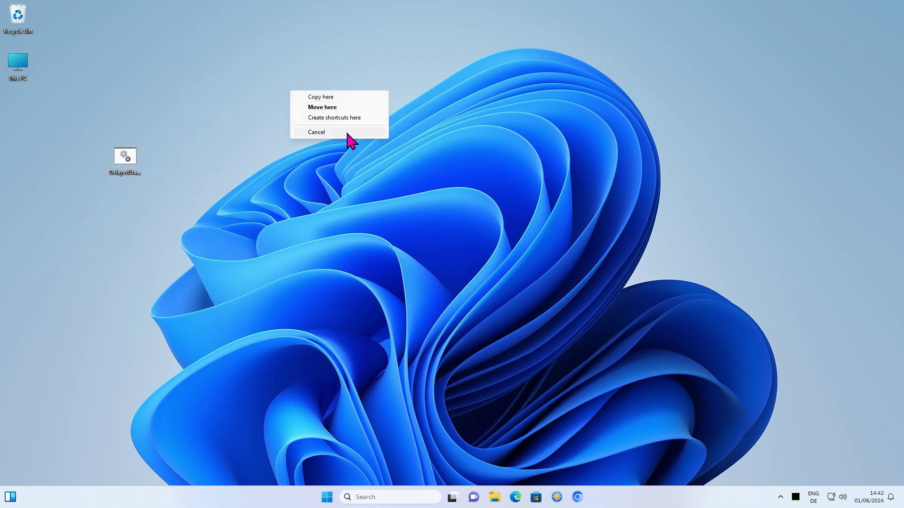
# Step: Create a shortcut to DelayedStart.bat and give it the blue play icon
pyautogui.click(363, 119)
pyautogui.rightClick(308, 68)
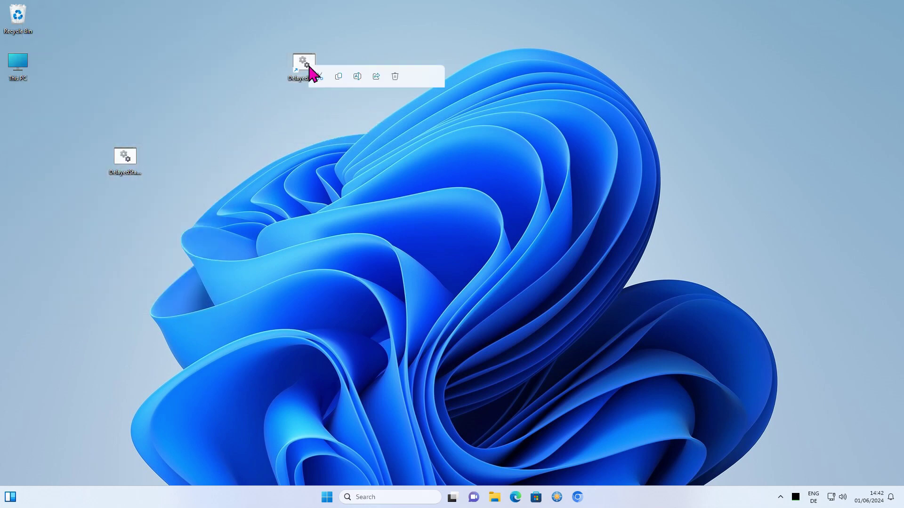
pyautogui.click(385, 206)
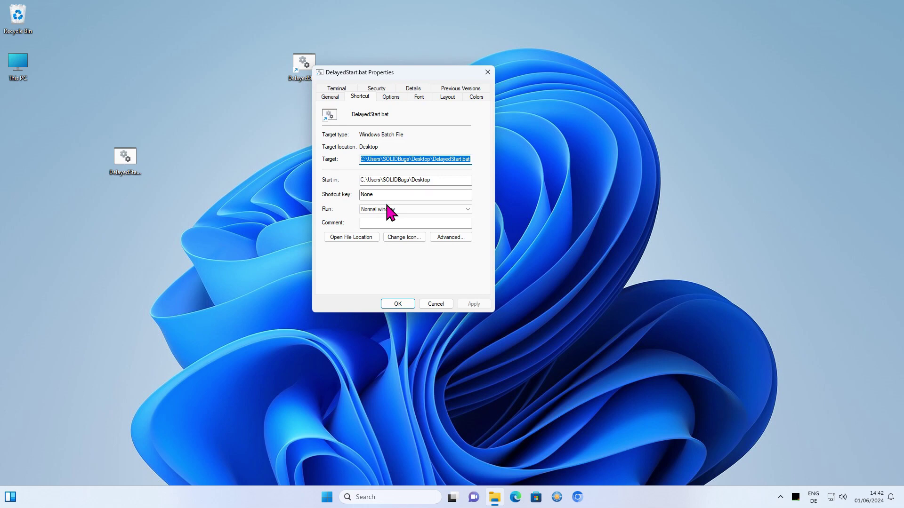
pyautogui.click(413, 236)
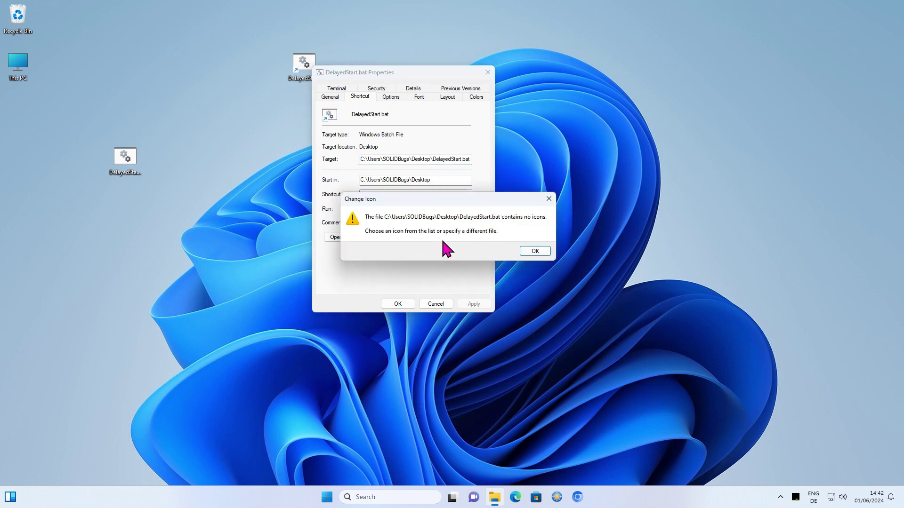
pyautogui.click(542, 253)
pyautogui.hscroll(3, 426, 198)
pyautogui.click(425, 192)
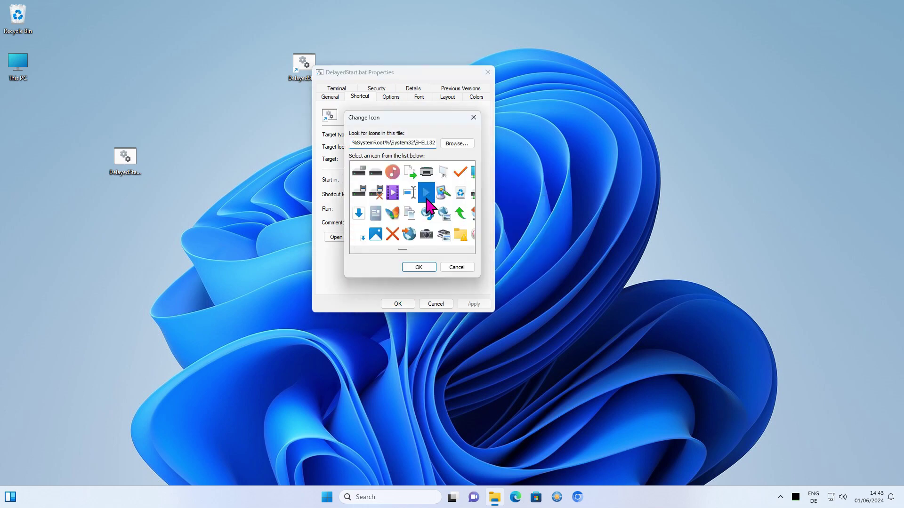
pyautogui.click(419, 268)
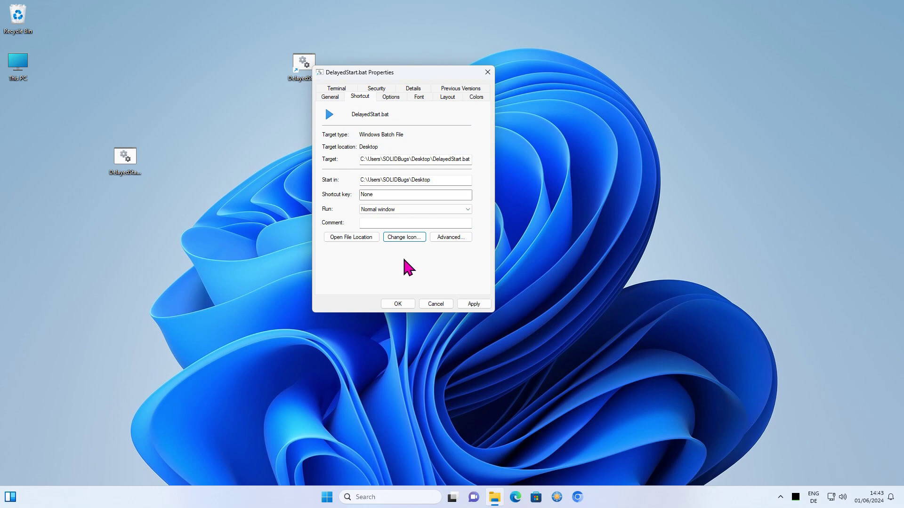
# Step: Set the shortcut to run minimized, apply the properties, and launch it from the desktop
pyautogui.click(465, 209)
pyautogui.click(452, 224)
pyautogui.click(473, 304)
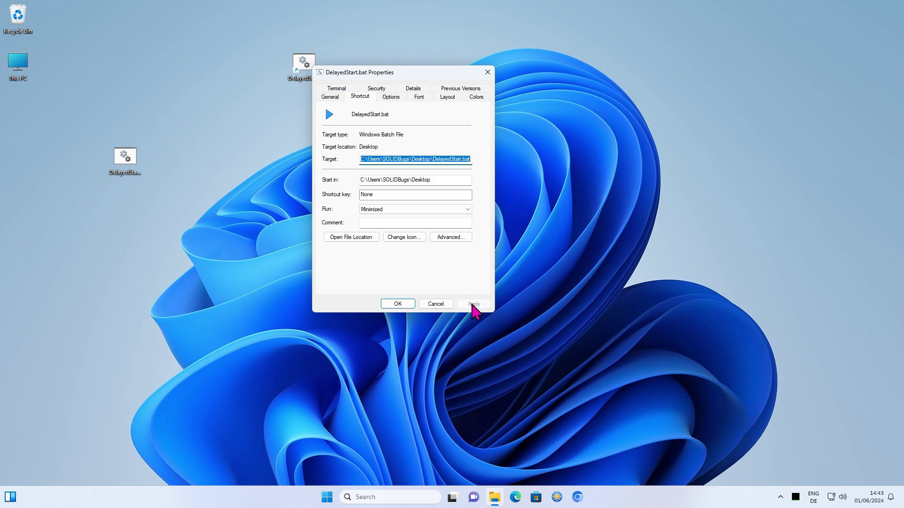
pyautogui.click(398, 304)
pyautogui.doubleClick(310, 64)
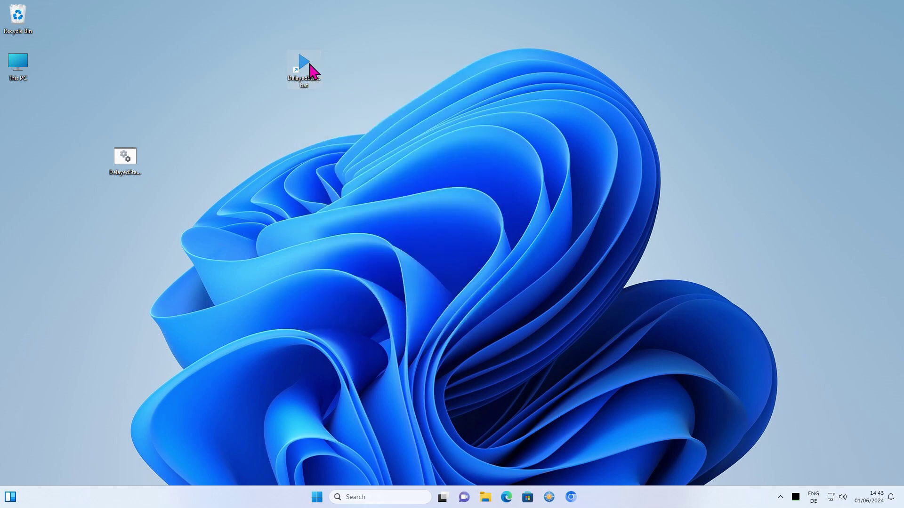